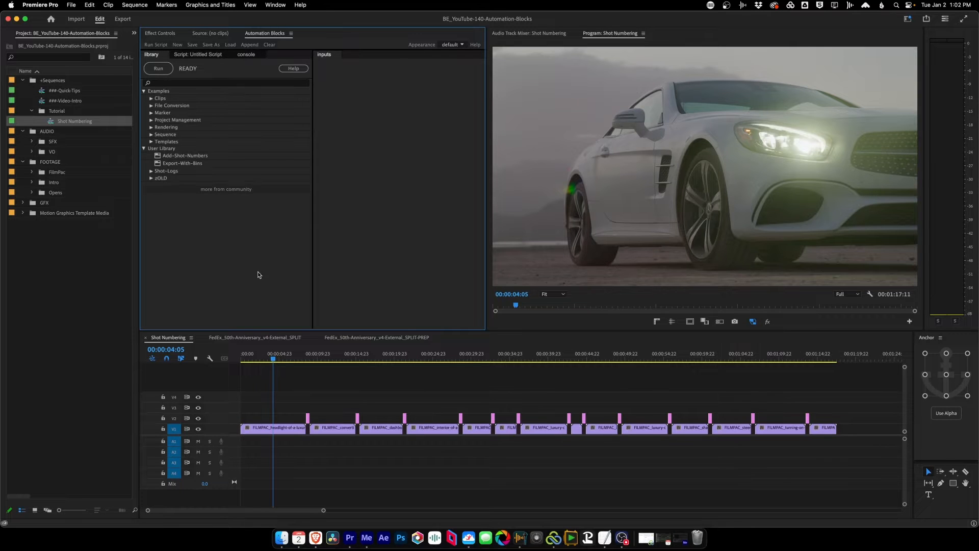
Load the Create-Shot-Log-CSV script from the user library's Shot-Logs folder with Log Media Type set to Video & Audio
left_click(162, 149)
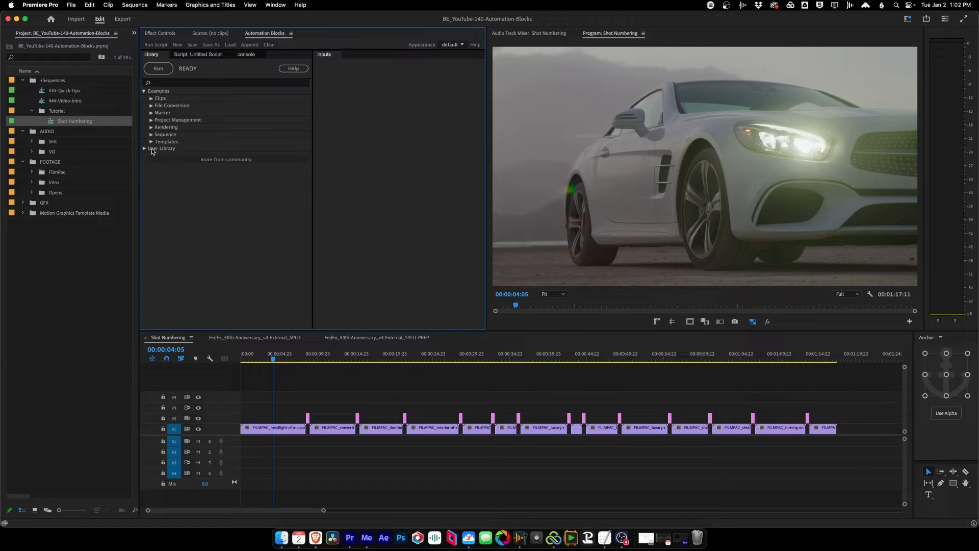
left_click(145, 149)
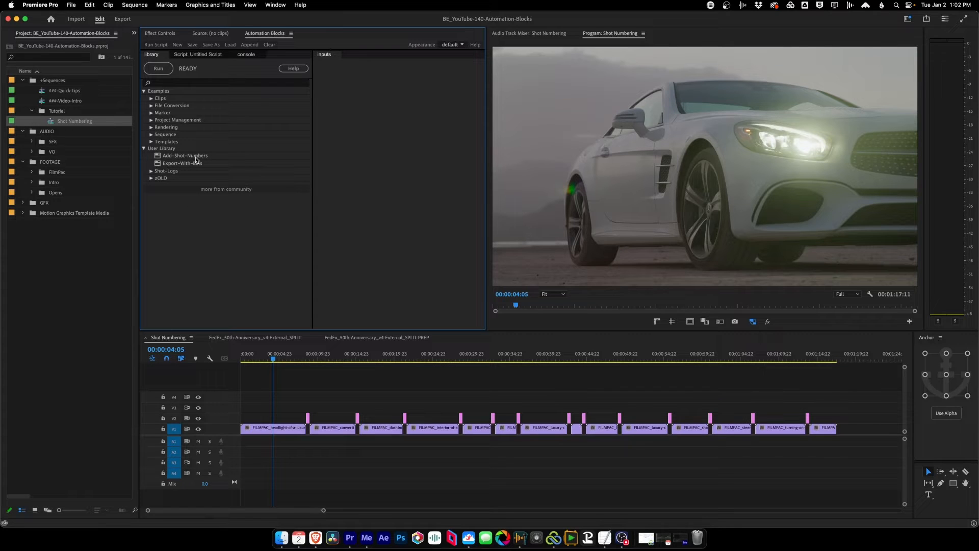
left_click(153, 172)
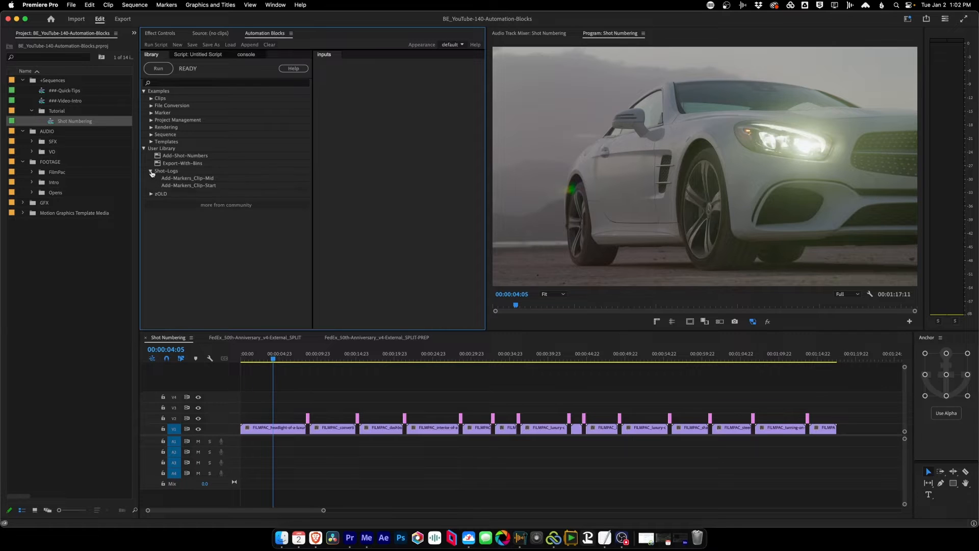
left_click(202, 194)
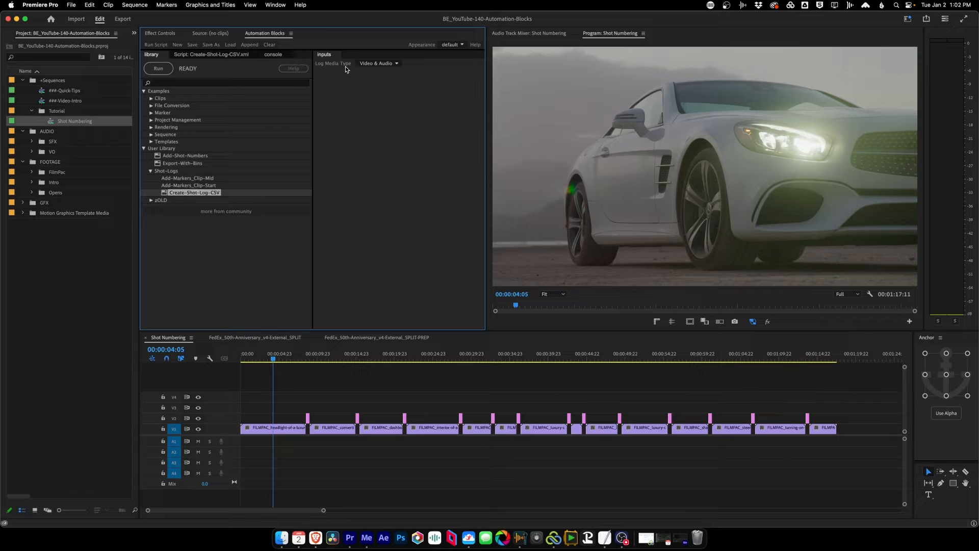
left_click(399, 65)
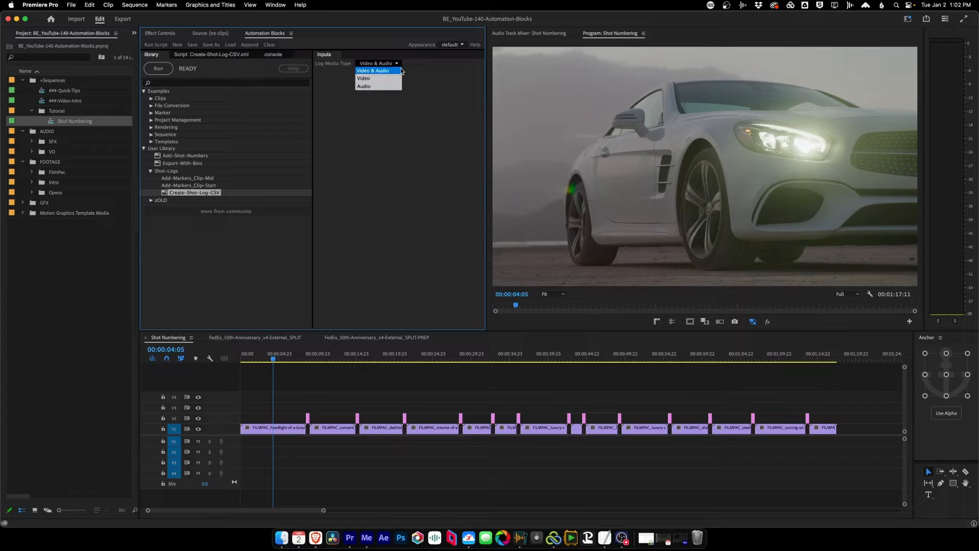
left_click(373, 73)
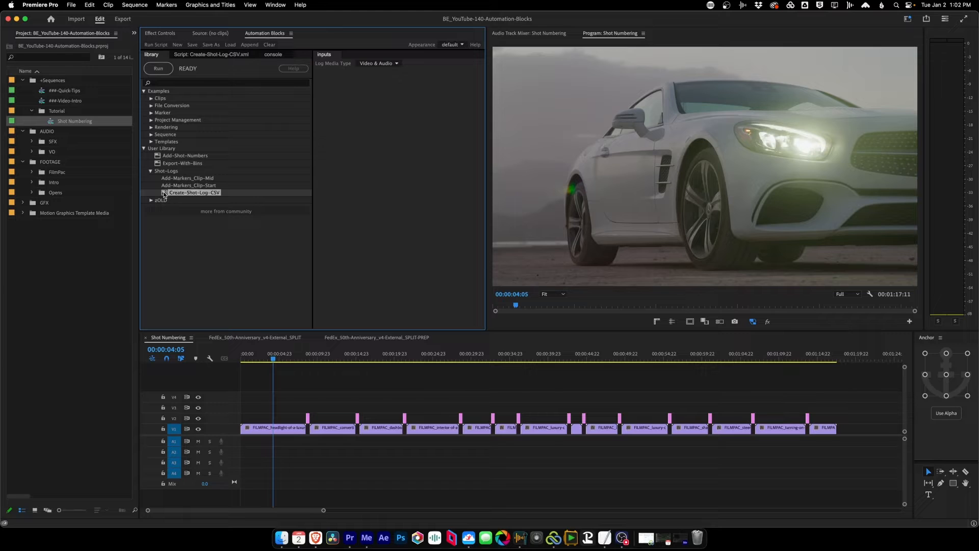
Run the Create-Shot-Log-CSV script on the Shot Numbering sequence
left_click(51, 124)
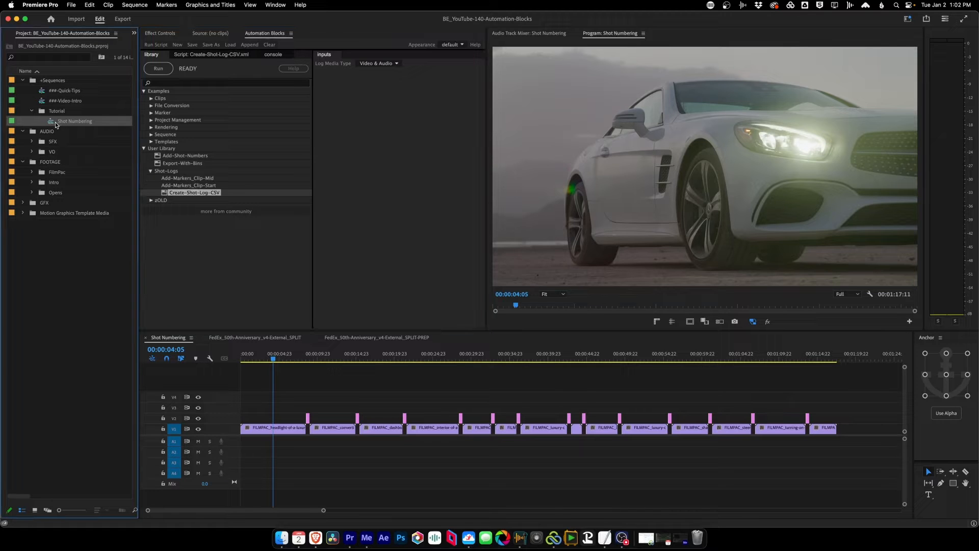
left_click(166, 194)
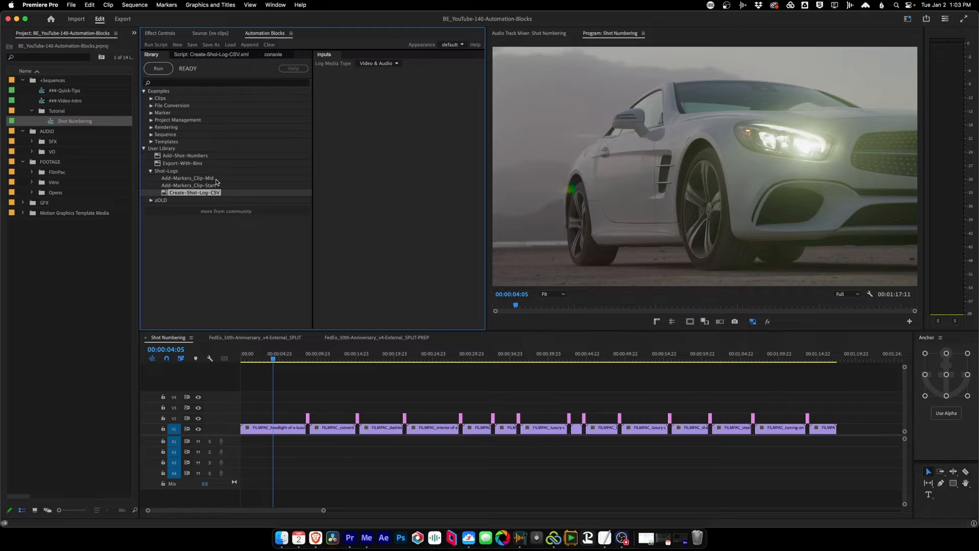
left_click(167, 70)
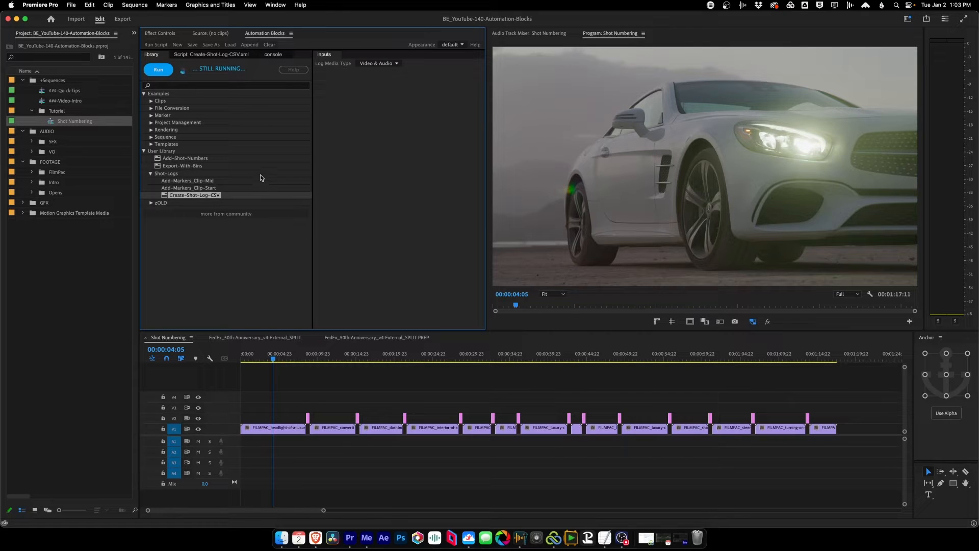
Switch to Finder, preview Shot-Log.csv on the Desktop to review its clip timecode, track and file path columns, and return to Premiere Pro
left_click(281, 538)
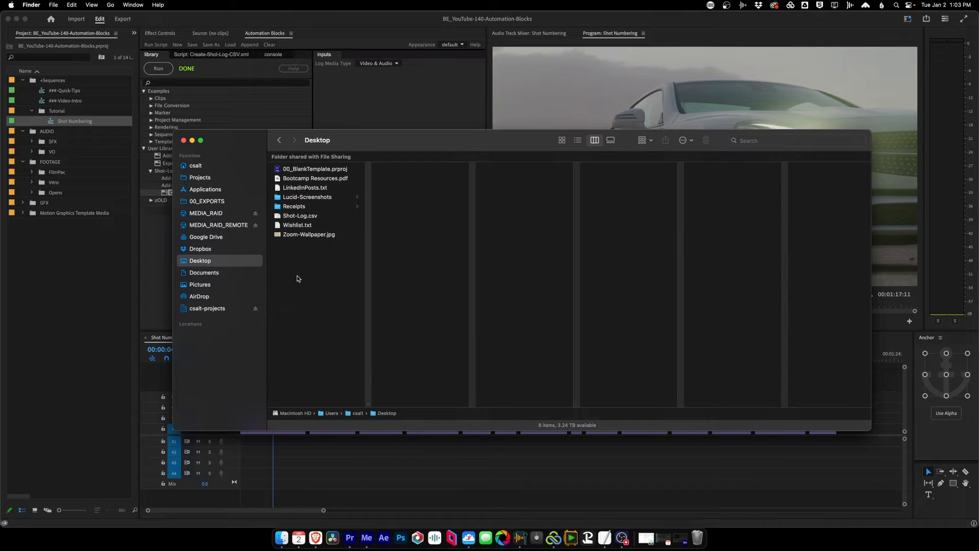
left_click(297, 218)
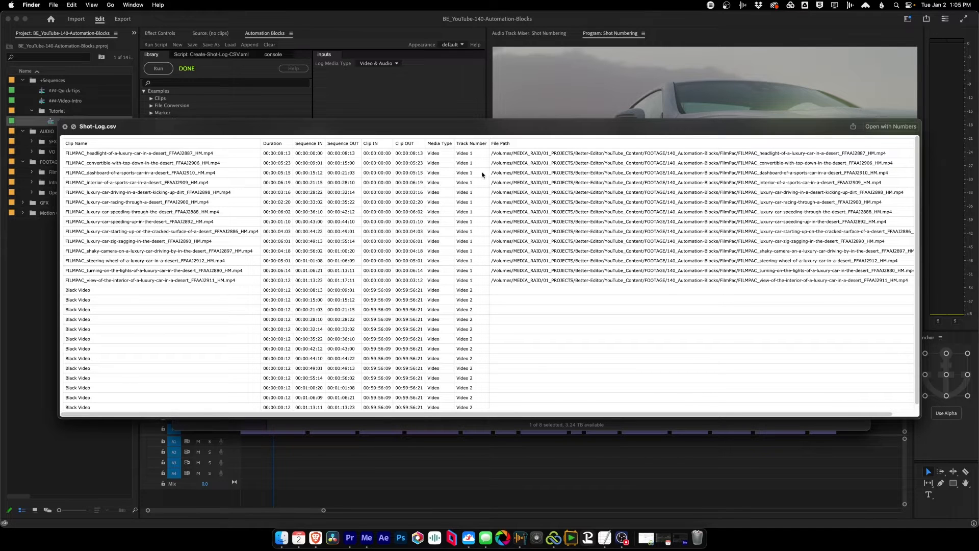
scroll(472, 174, "down", 1)
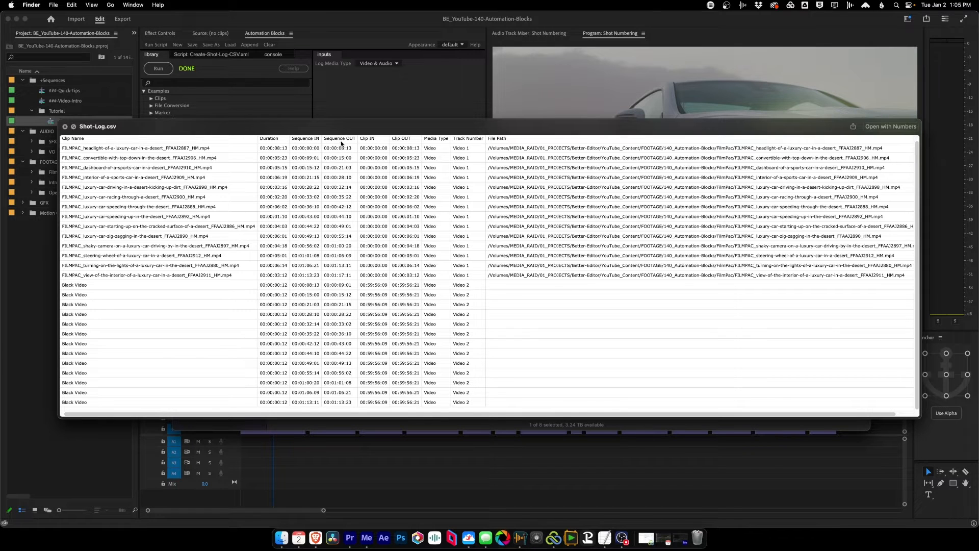
scroll(270, 145, "right", 2)
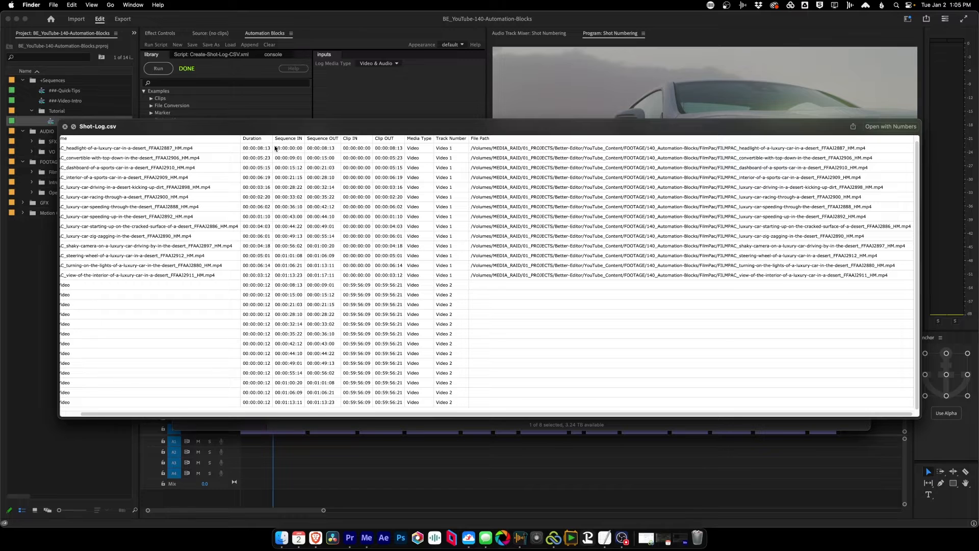
scroll(484, 276, "left", 2)
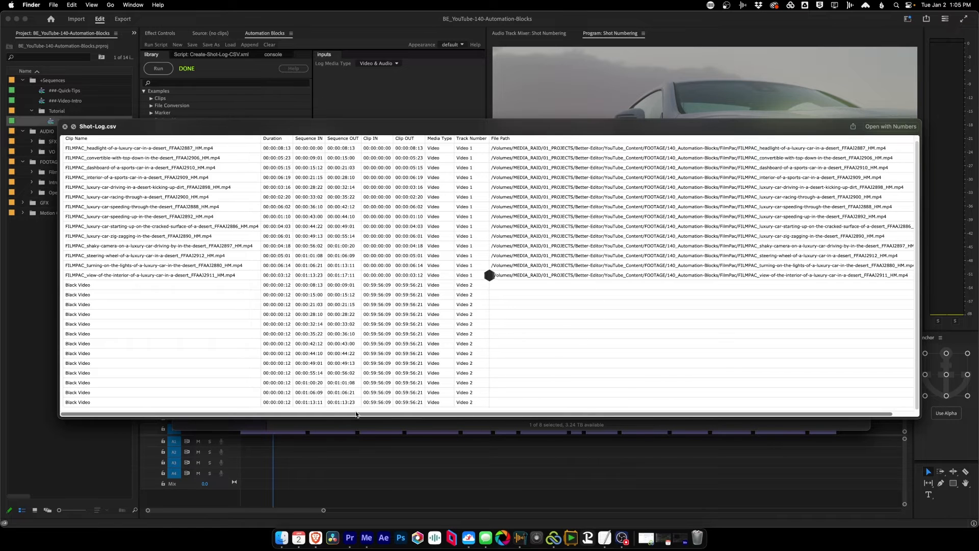
left_click(336, 411)
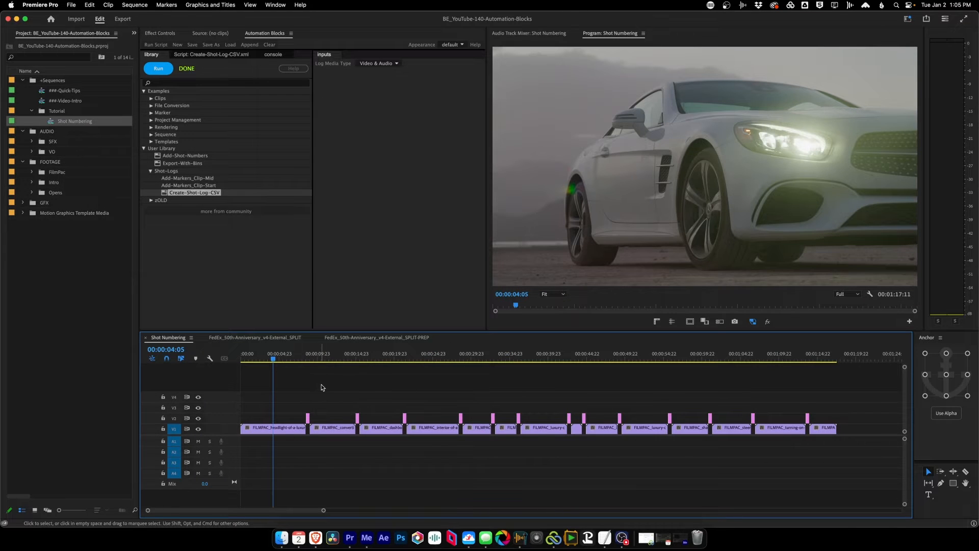
Bring up the FedEx_50th-Anniversary_v4-External_SPLIT-PREP timeline, fit the whole sequence in view and place the playhead near its start
left_click(274, 338)
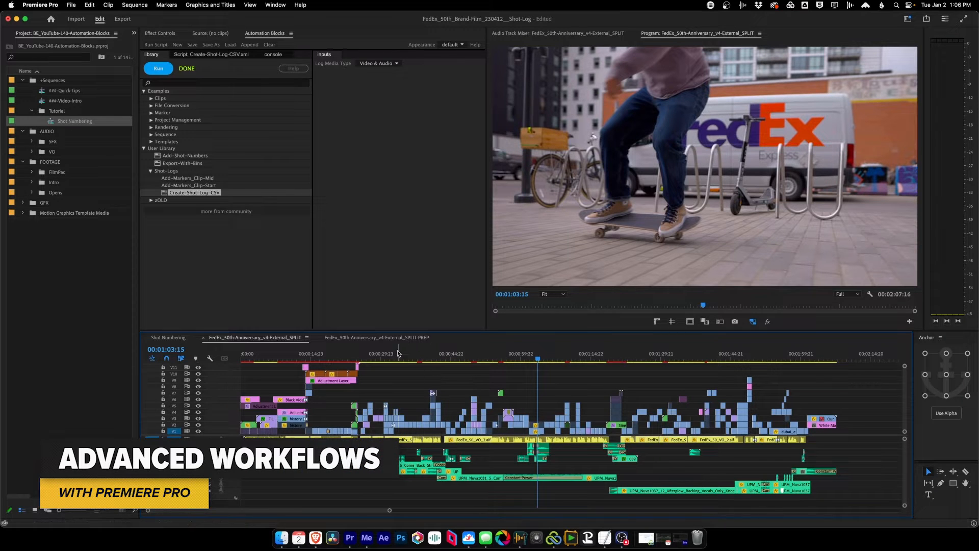
left_click(388, 338)
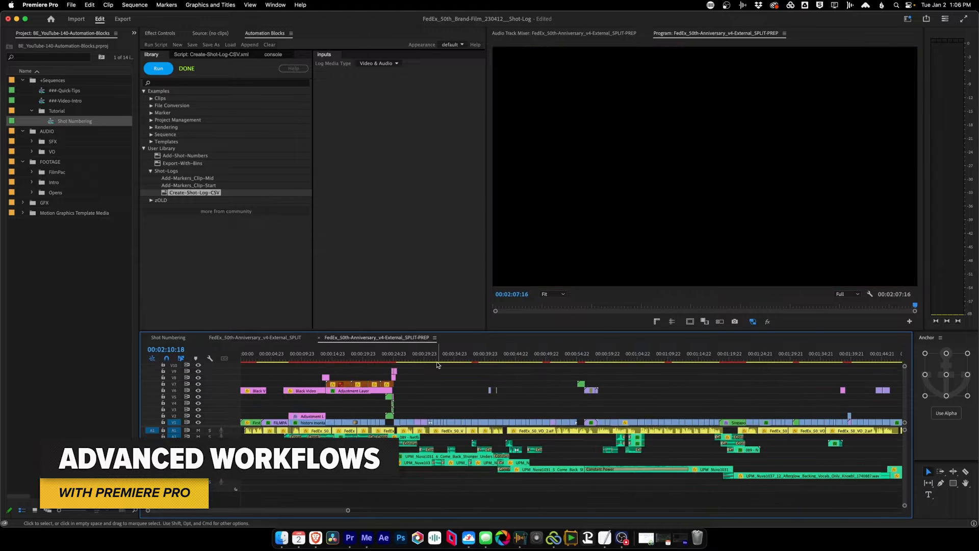
key("backslash")
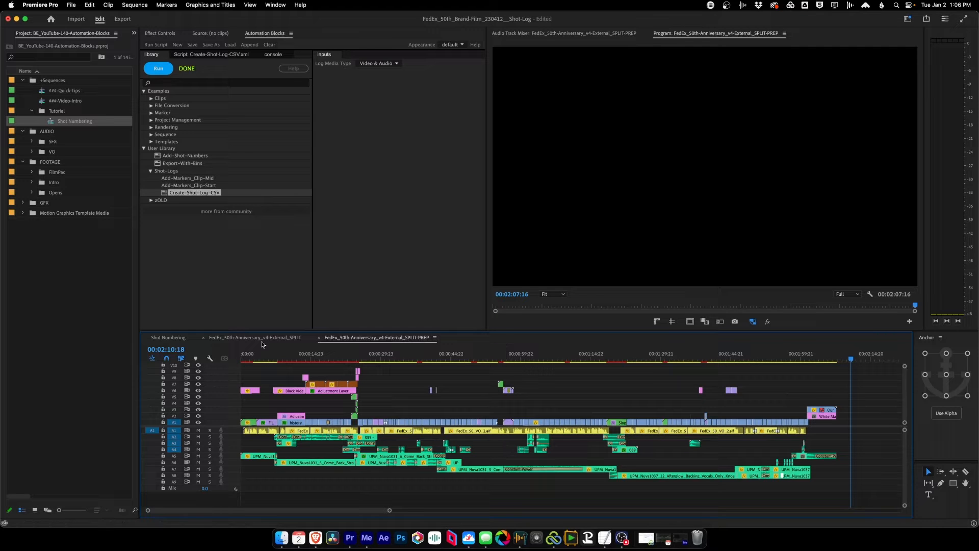
left_click(245, 356)
Switch to Finder, preview the existing Shot-Log.csv on the Desktop and move it to the trash
left_click(282, 538)
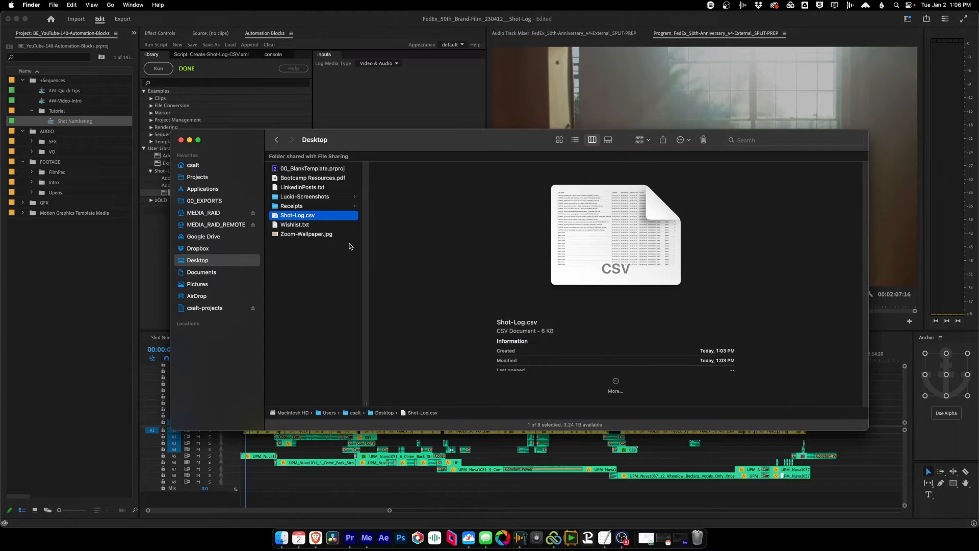
key("space")
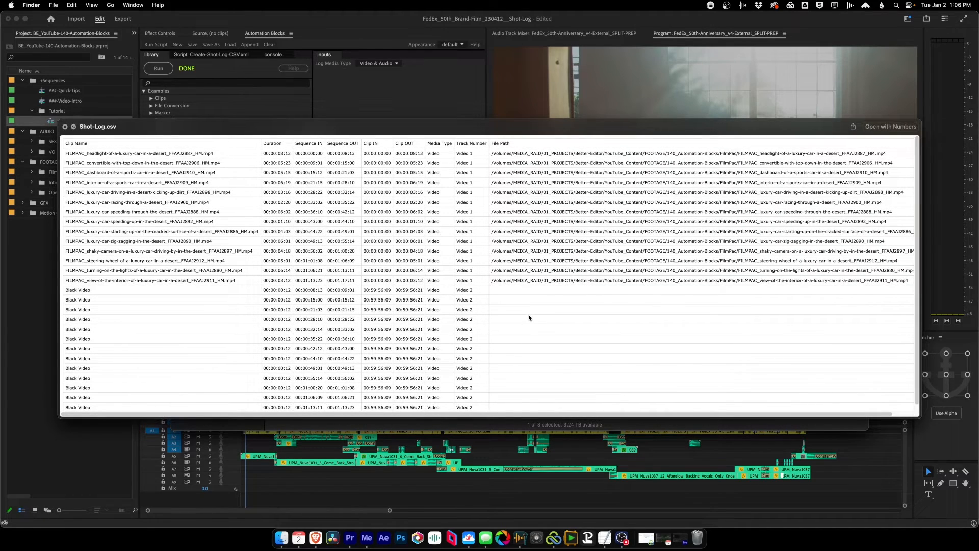
key("space")
left_click(285, 251)
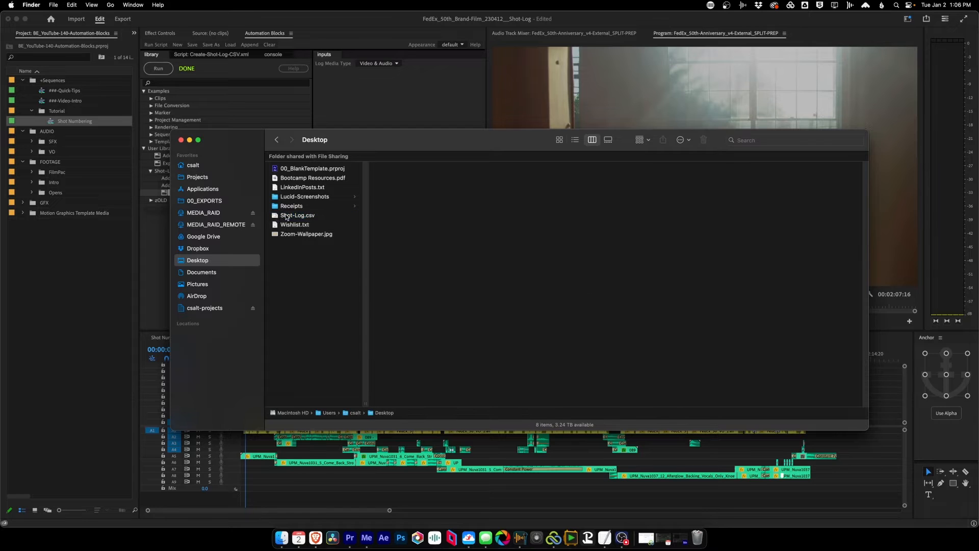
left_click(275, 220)
key("super+BackSpace")
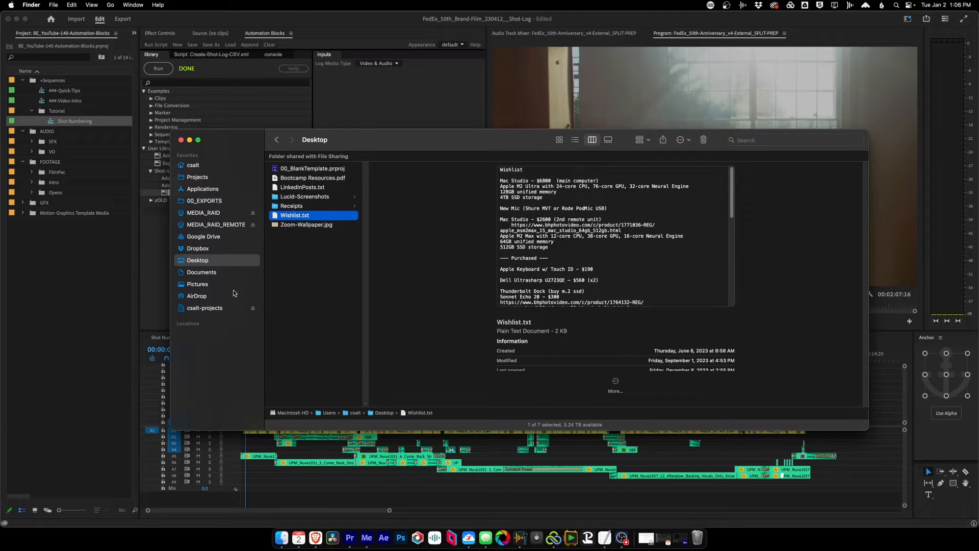
Back in Premiere Pro, run Create-Shot-Log-CSV on the FedEx_50th-Anniversary_v4-External_SPLIT-PREP sequence selected in the widened project panel
left_click(154, 269)
key("shift+1")
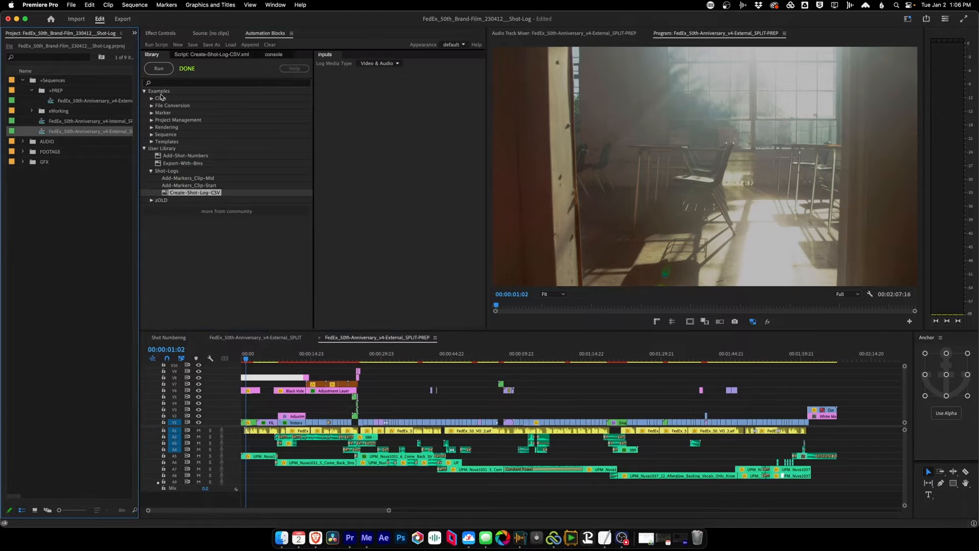
left_click_drag(140, 100, 191, 101)
left_click(51, 102)
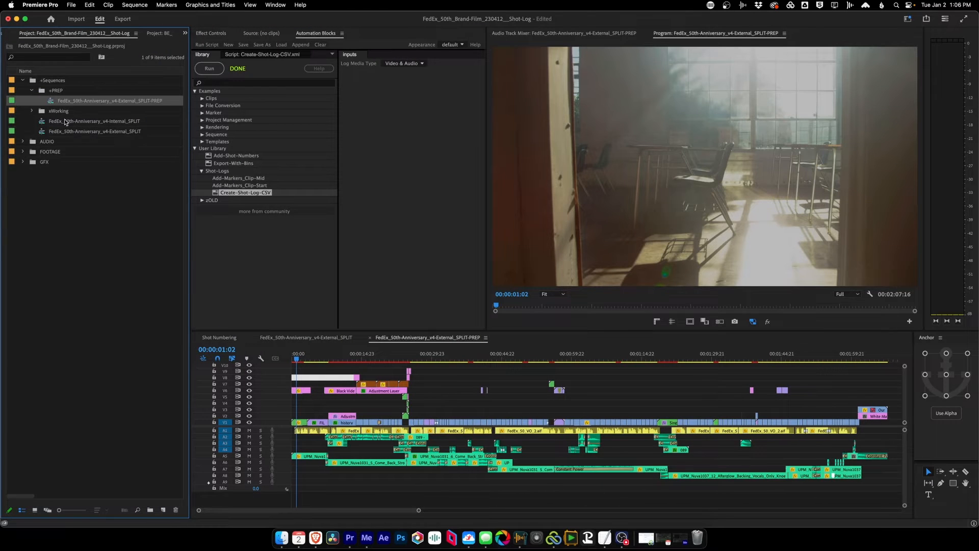
left_click(215, 192)
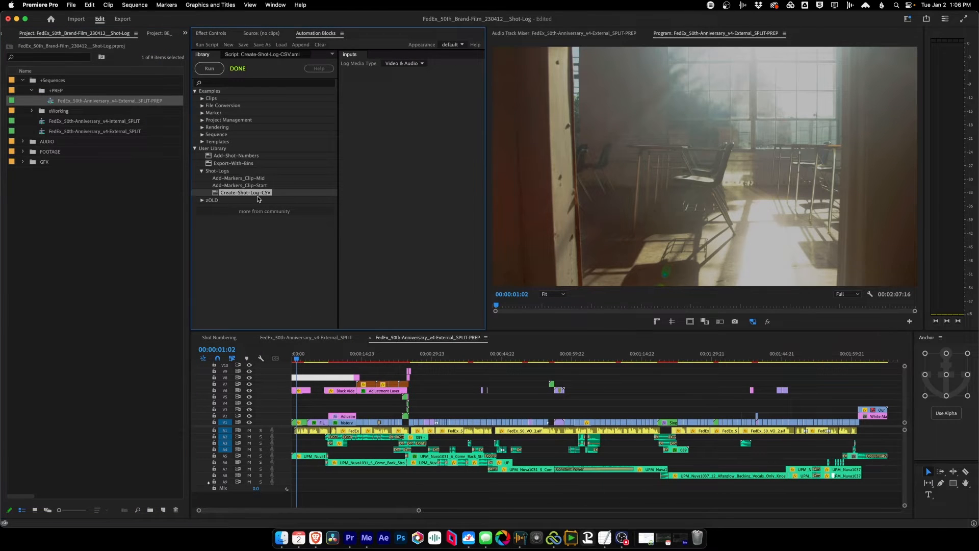
left_click(209, 68)
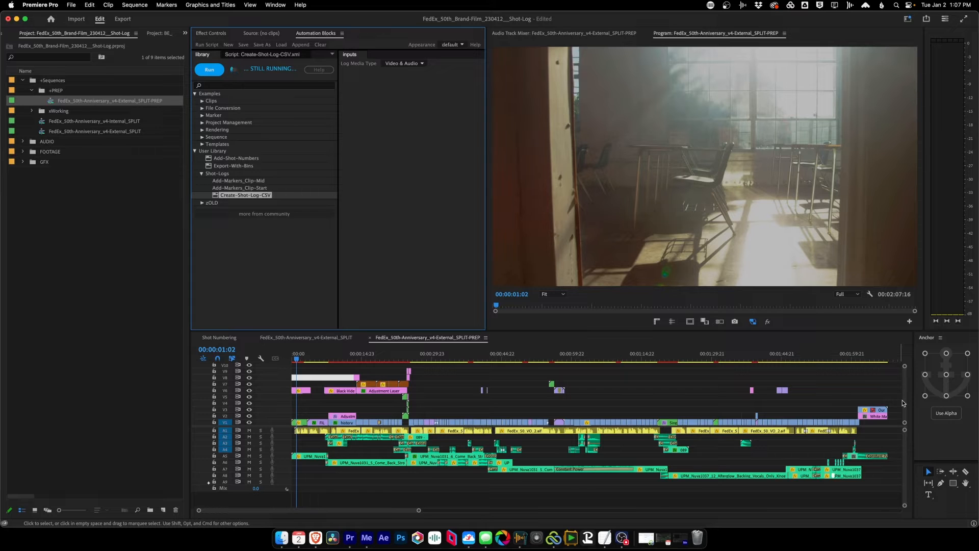
Switch to Finder, open the new Shot-Log.csv from the Desktop in Numbers and enlarge the spreadsheet window to fill the screen
left_click(282, 537)
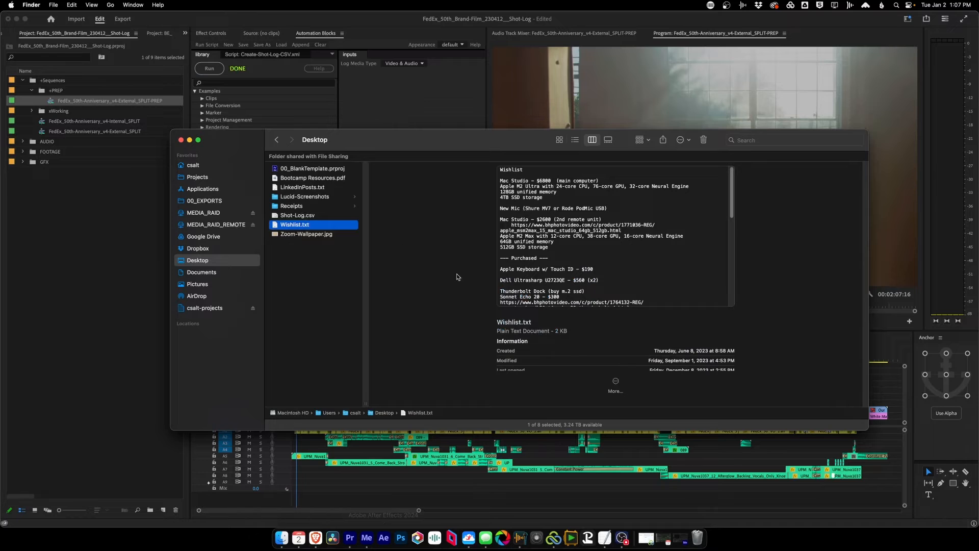
left_click(278, 217)
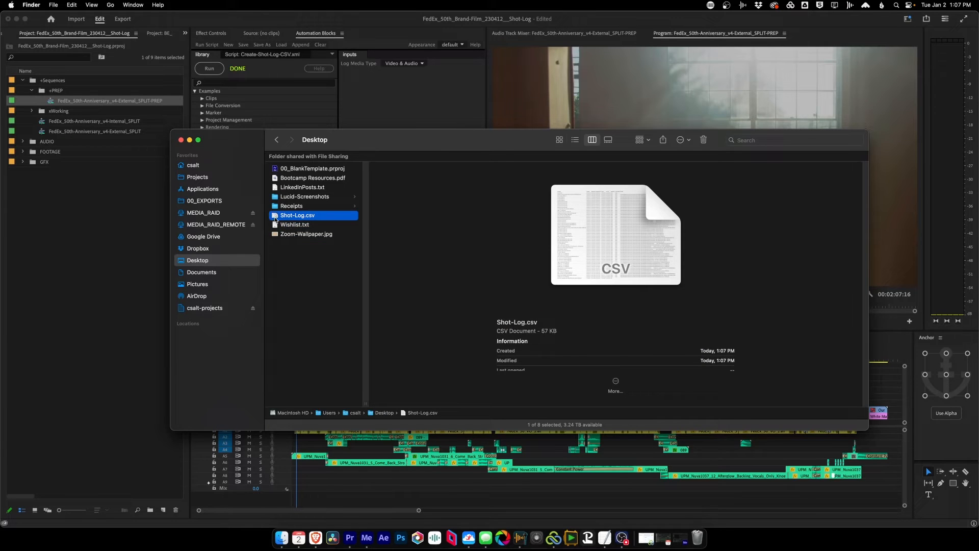
right_click(278, 217)
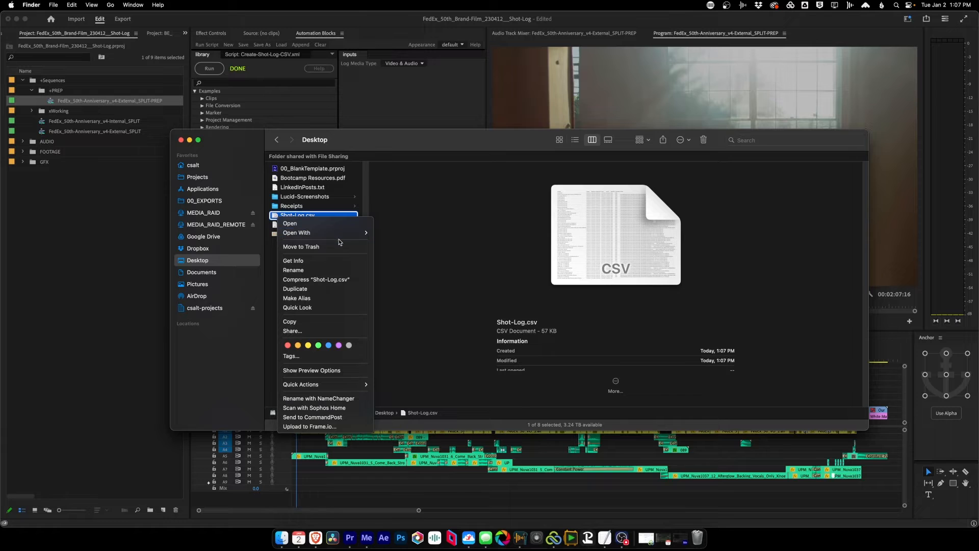
mouse_move(341, 234)
left_click(409, 232)
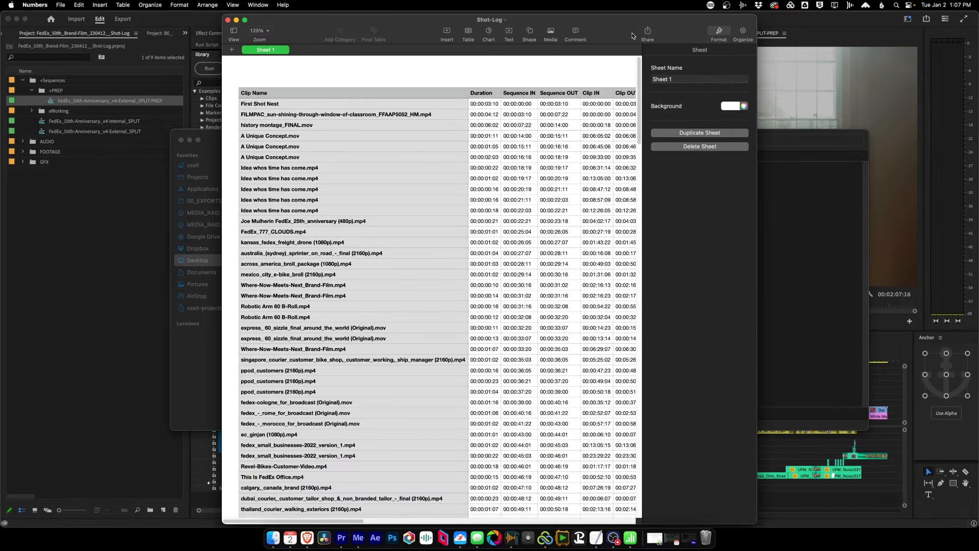
double_click(309, 20)
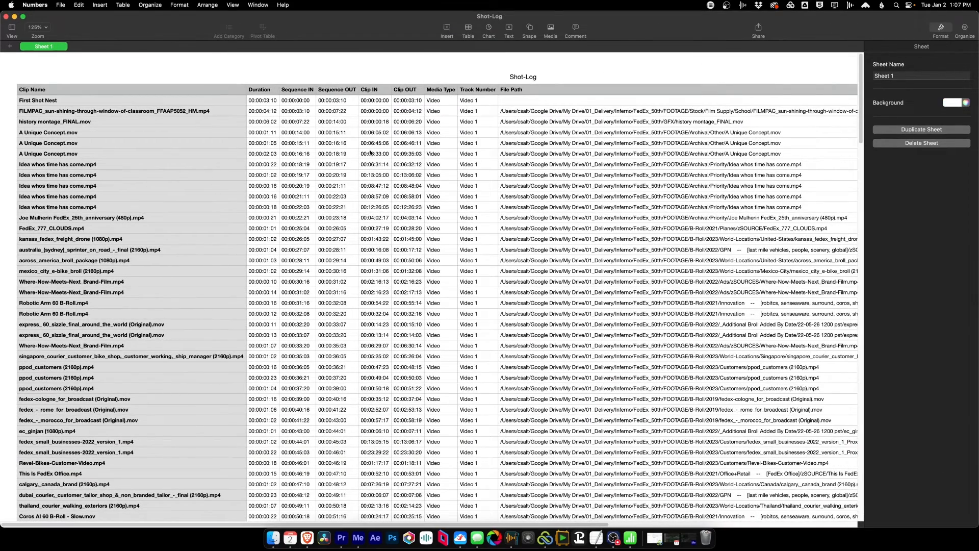
Review the shot log's timecode, media type, track and file path columns in Numbers, and quit the application
scroll(372, 142, "down", 1)
left_click_drag(860, 103, 877, 72)
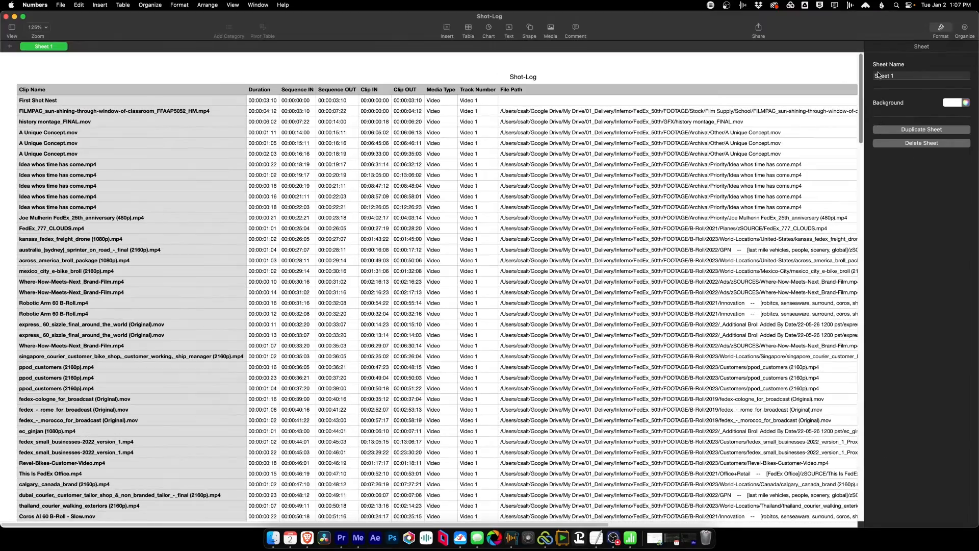
left_click(716, 112)
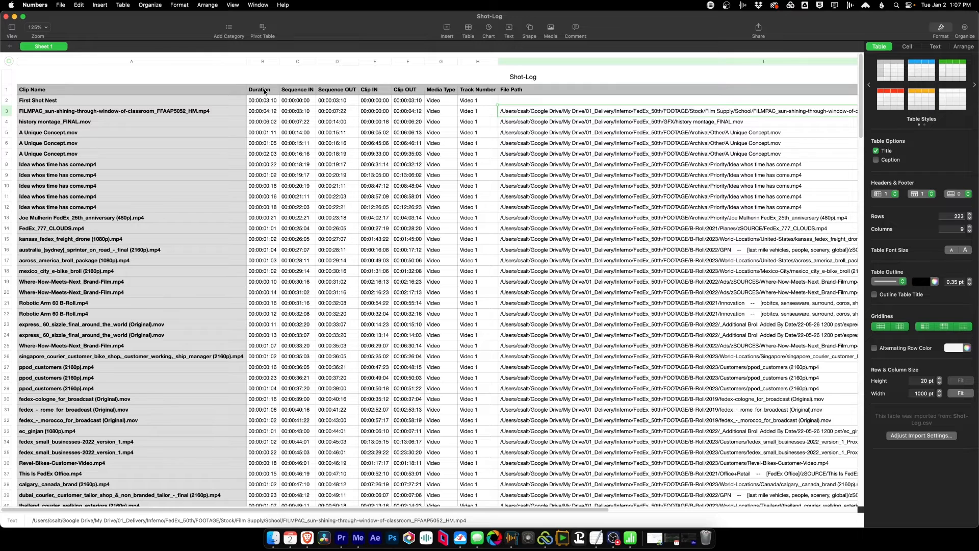
scroll(353, 101, "down", 1)
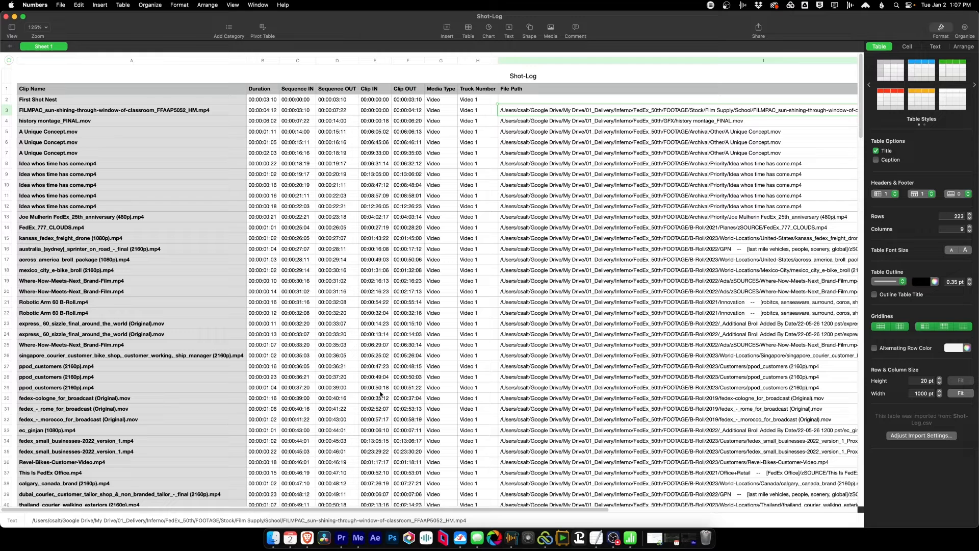
left_click(35, 5)
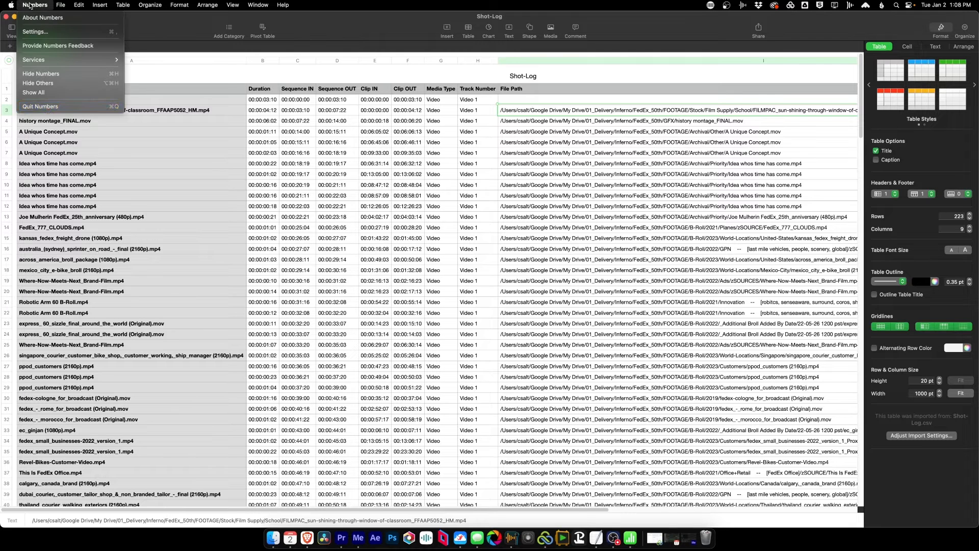
left_click(32, 106)
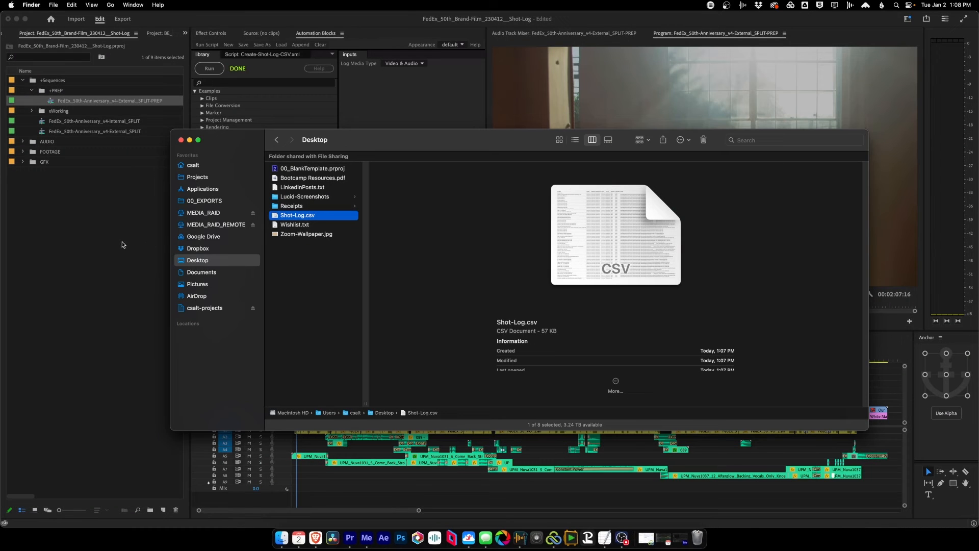
Return to Premiere Pro and examine the Shot-Logs folder in the Automation Blocks user library
left_click(113, 239)
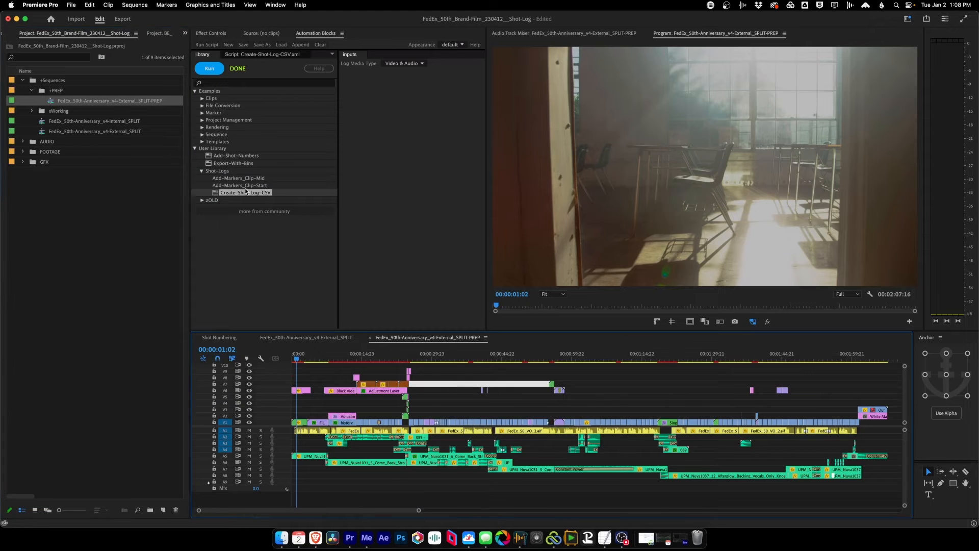
left_click(203, 172)
left_click(203, 172)
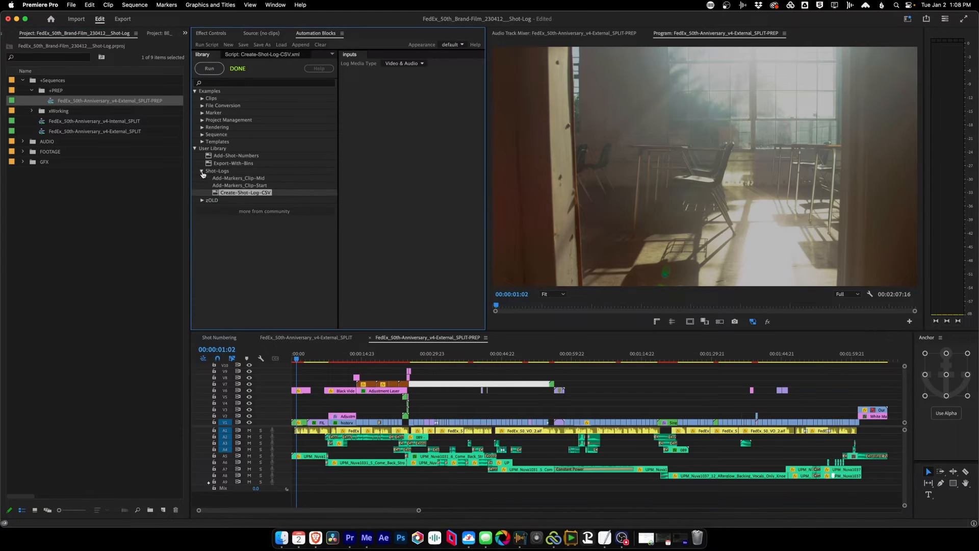
Switch to Finder and open the Shot-Logs script folder under Documents, Software, PremierePro, Mamoworld, Automation-Blocks-Library
left_click(282, 538)
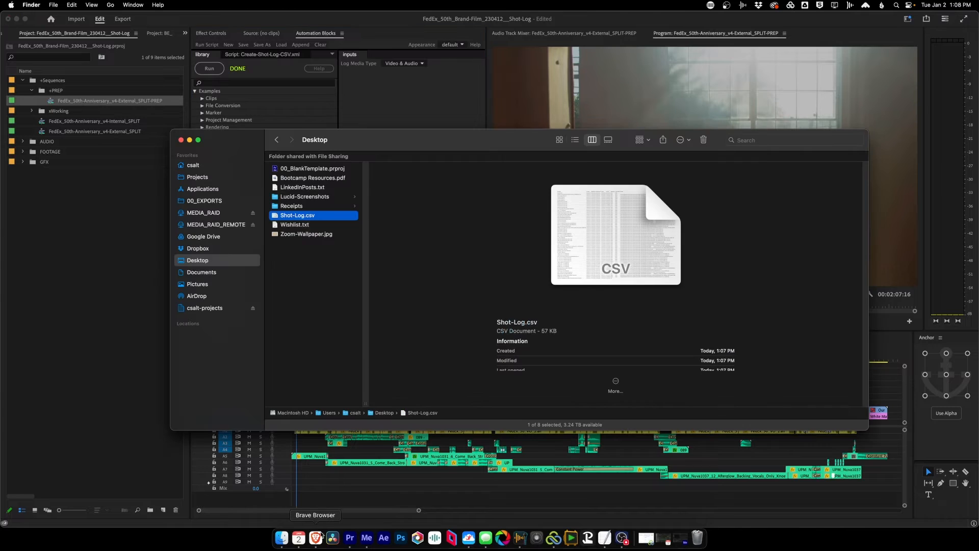
left_click(209, 274)
left_click(296, 278)
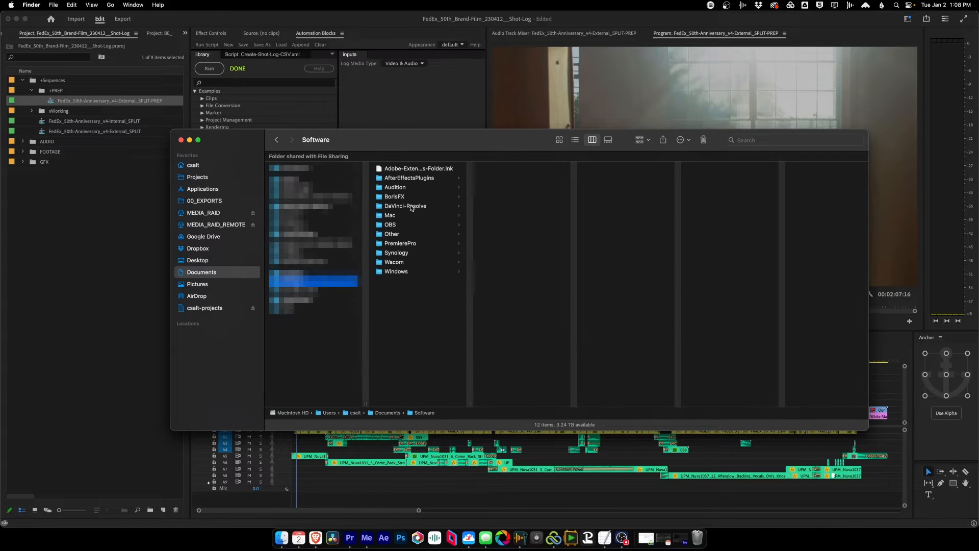
left_click(400, 243)
left_click(504, 178)
left_click(627, 169)
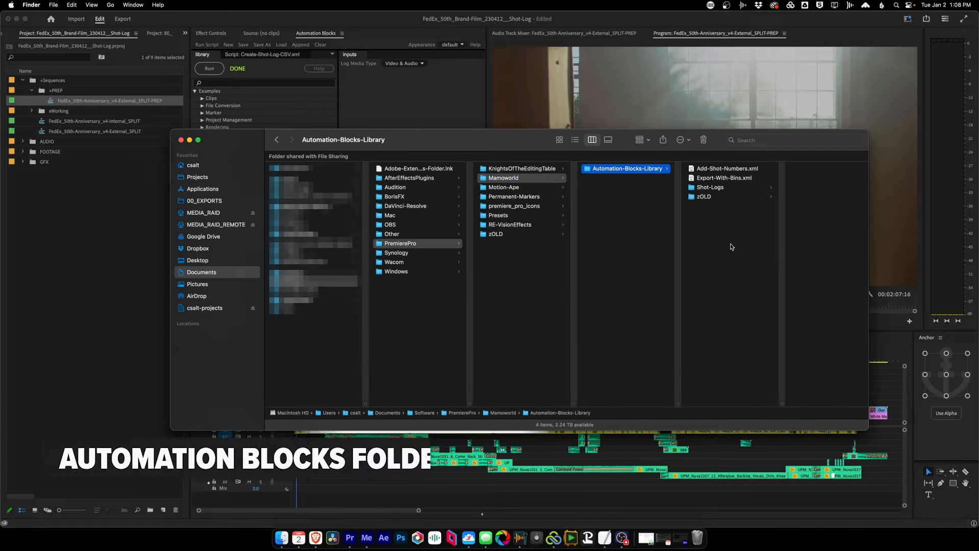
left_click(720, 187)
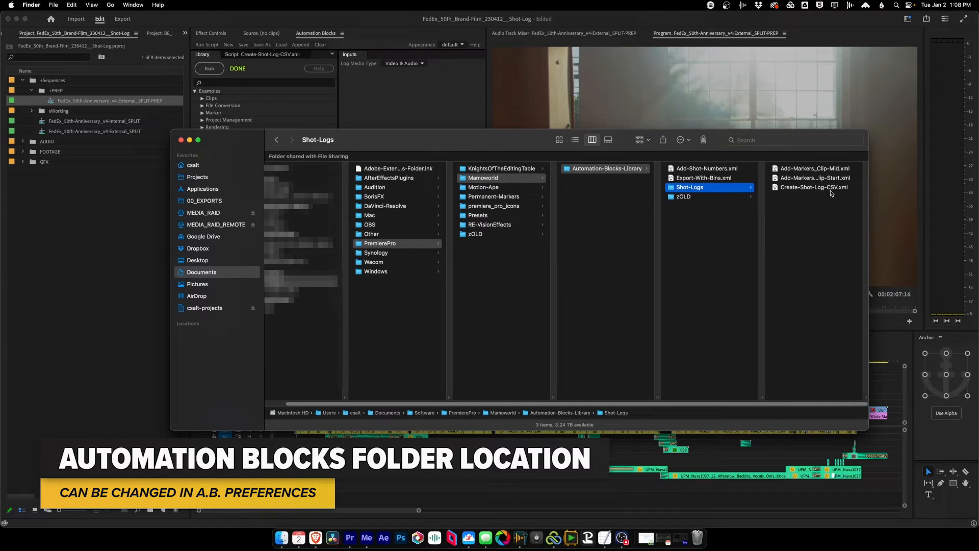
Back in Premiere Pro, run the Add-Markers_Clip-Mid script on the FedEx_50th-Anniversary_v4-External_SPLIT-PREP sequence
left_click(322, 32)
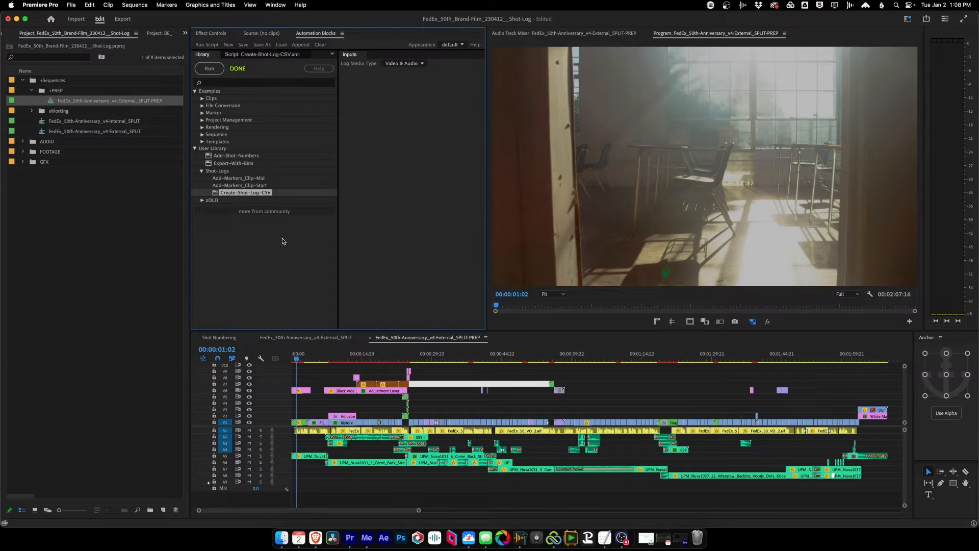
left_click(264, 179)
left_click(259, 187)
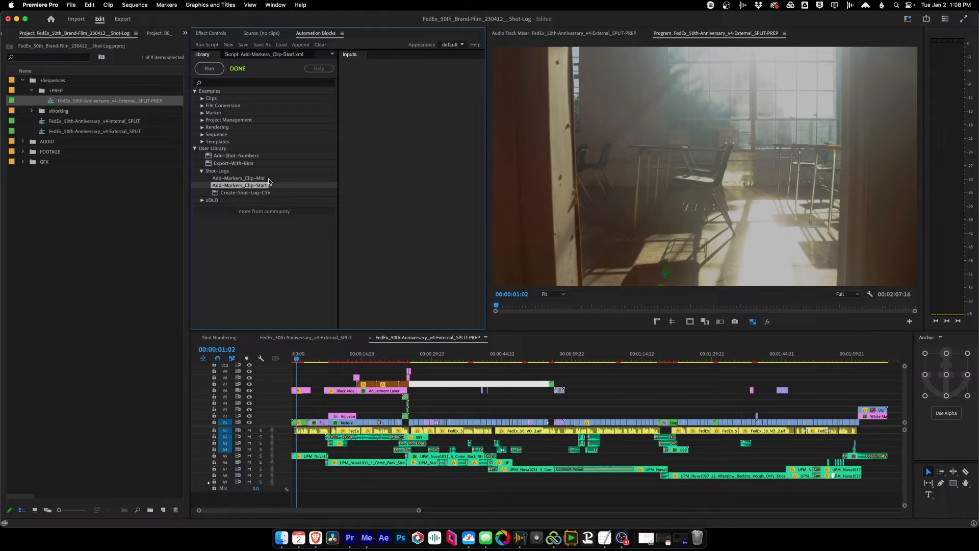
left_click(248, 178)
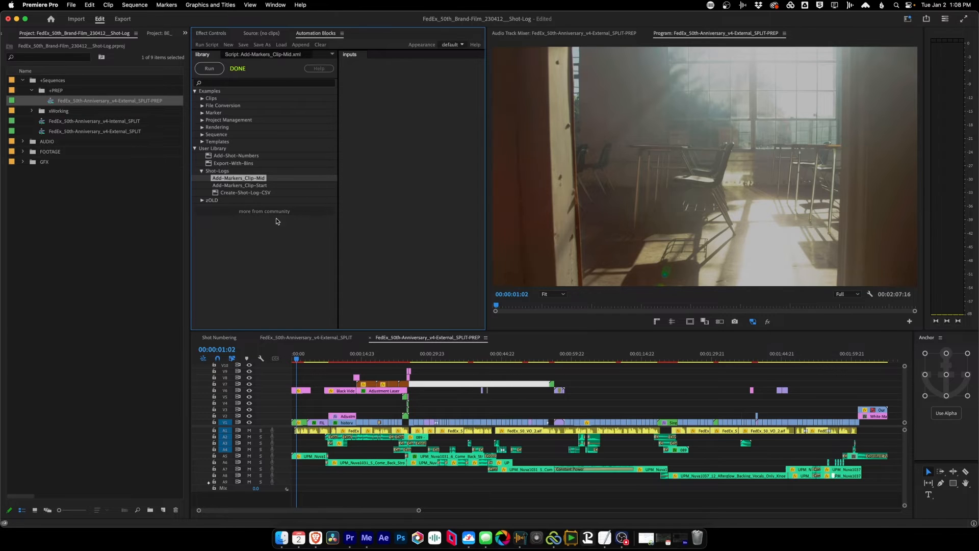
left_click(207, 67)
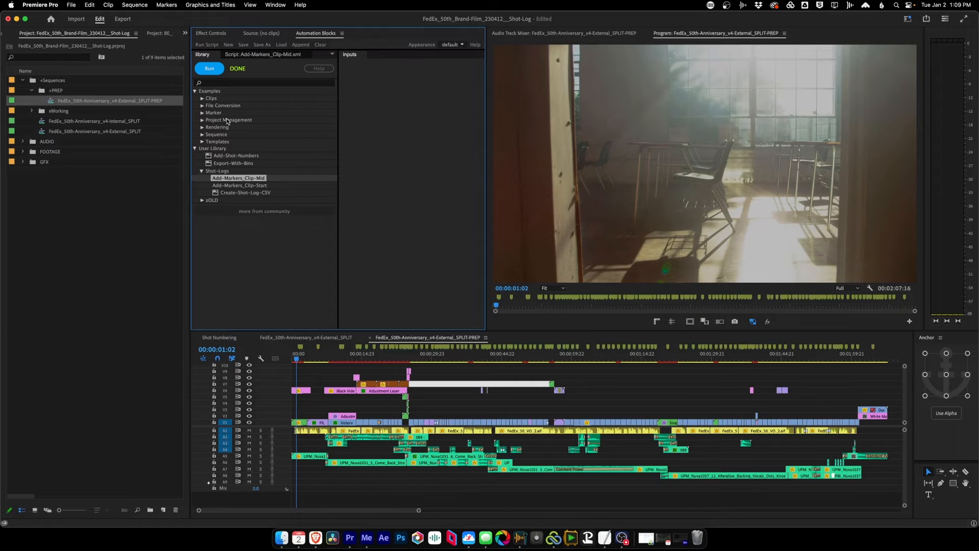
left_click(441, 230)
left_click(275, 4)
mouse_move(296, 41)
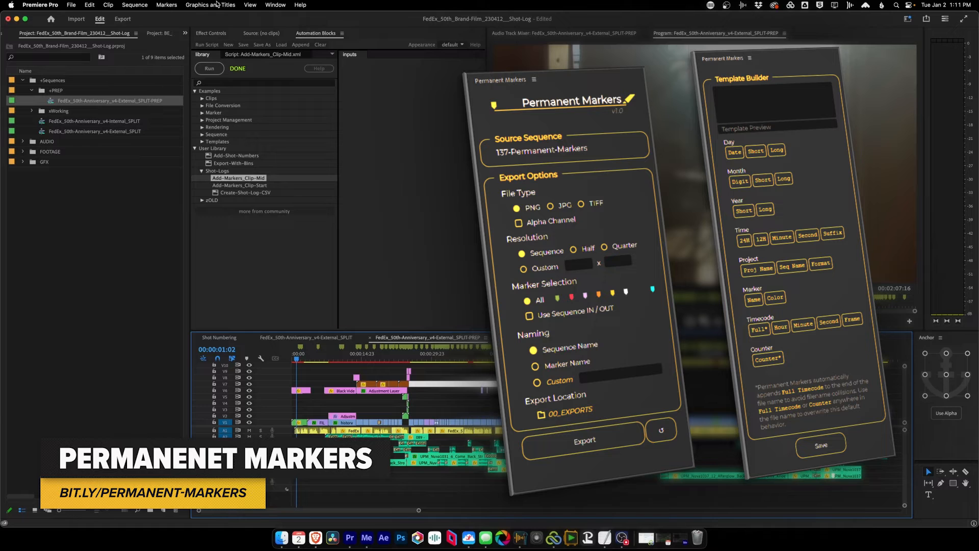
Examine the sequence's marker names and timecodes in a widened Markers panel, jump to the first marker and close the panel
left_click(275, 6)
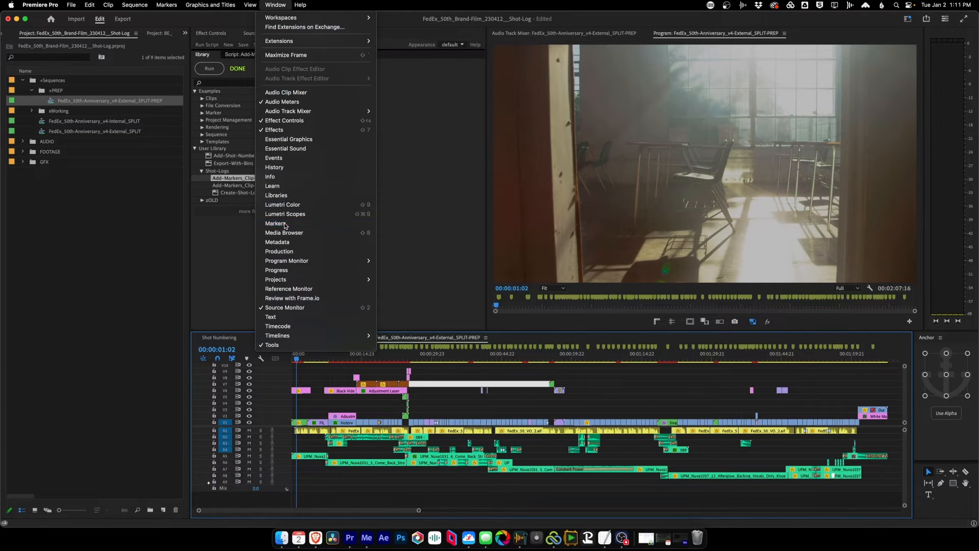
left_click(284, 224)
left_click_drag(486, 153, 655, 153)
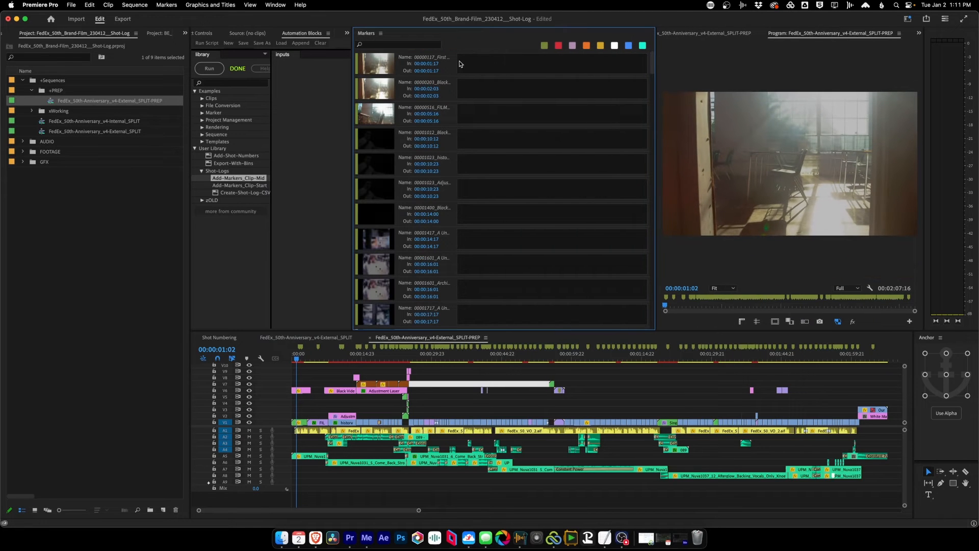
left_click(388, 66)
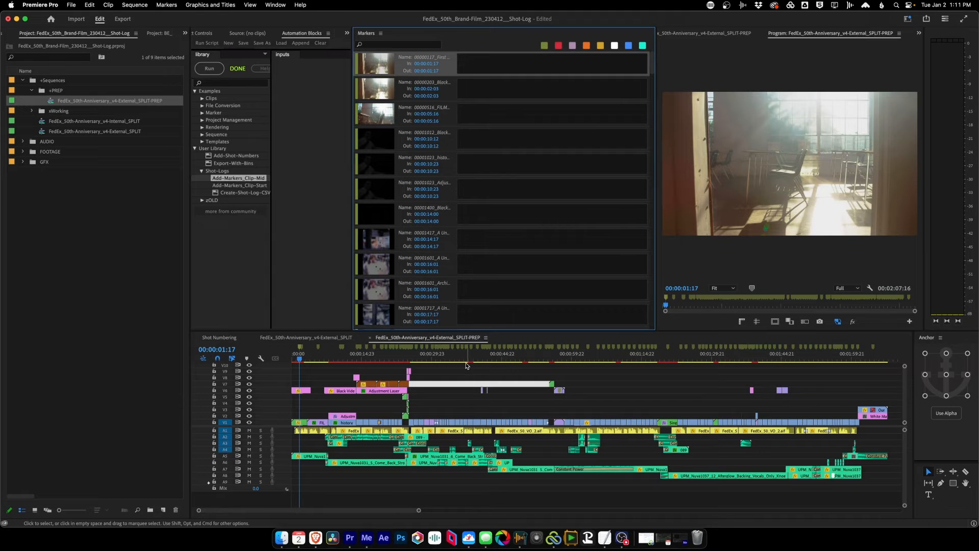
right_click(362, 35)
left_click(382, 43)
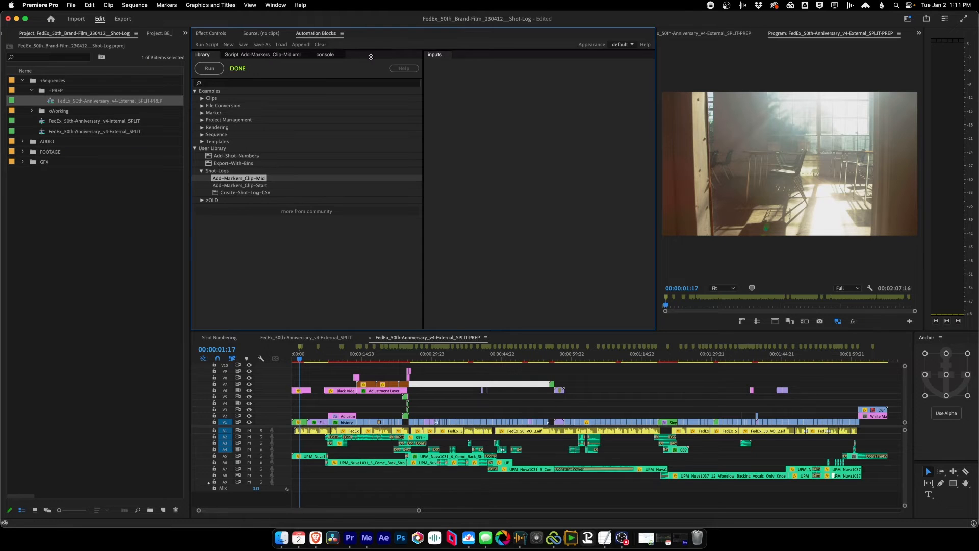
Open the Permanent Markers extension and set the export to PNG files at quarter resolution
left_click(274, 5)
mouse_move(316, 41)
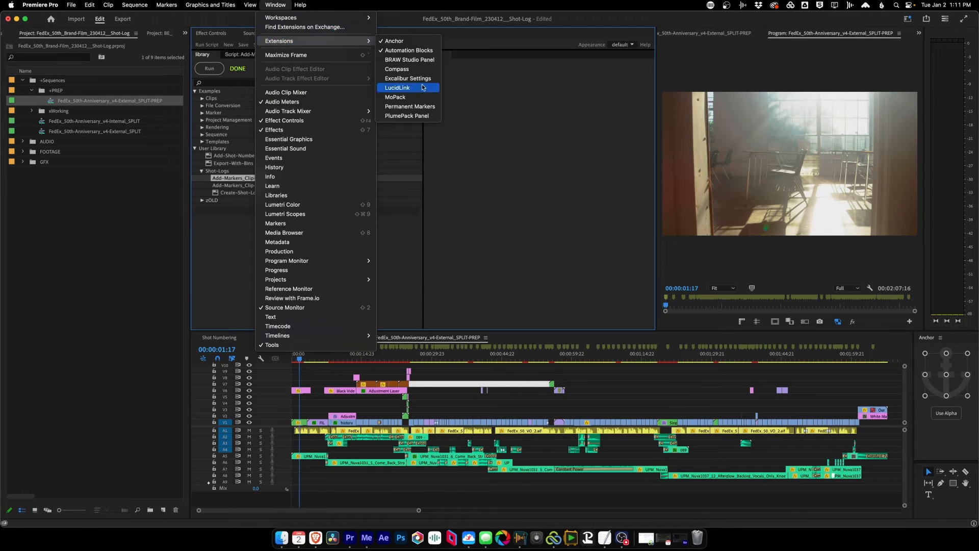
left_click(426, 109)
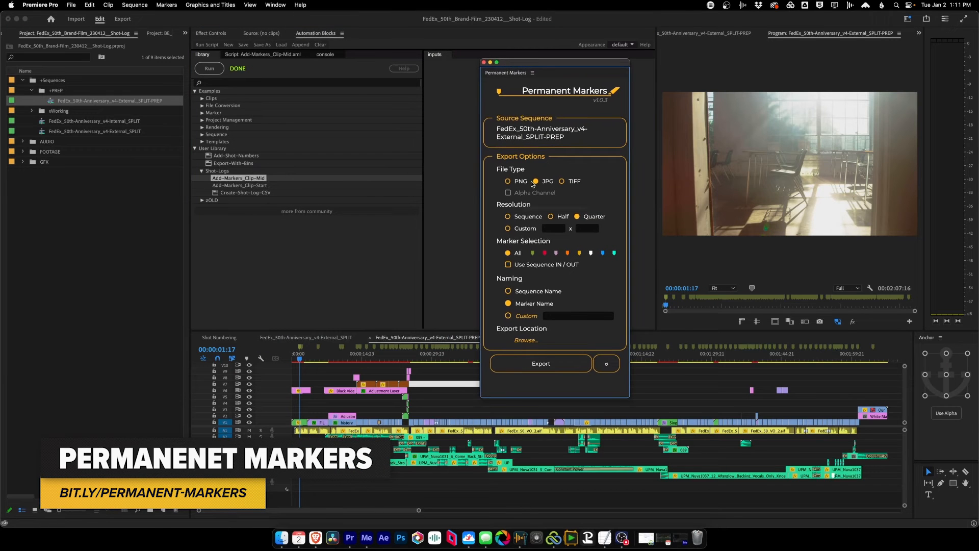
left_click(508, 182)
left_click(577, 218)
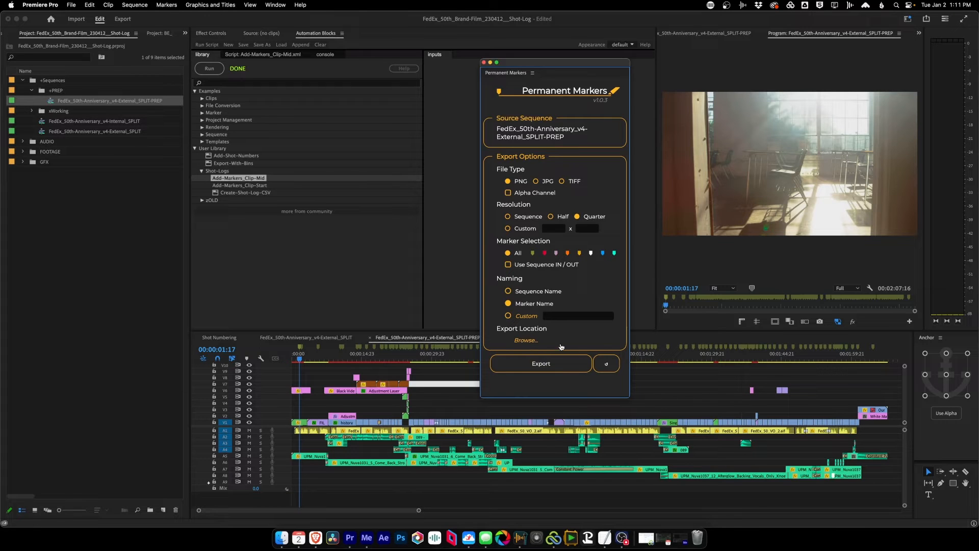
Choose 00_EXPORTS as the export location, export stills for all markers and close Permanent Markers
left_click(526, 340)
left_click(354, 148)
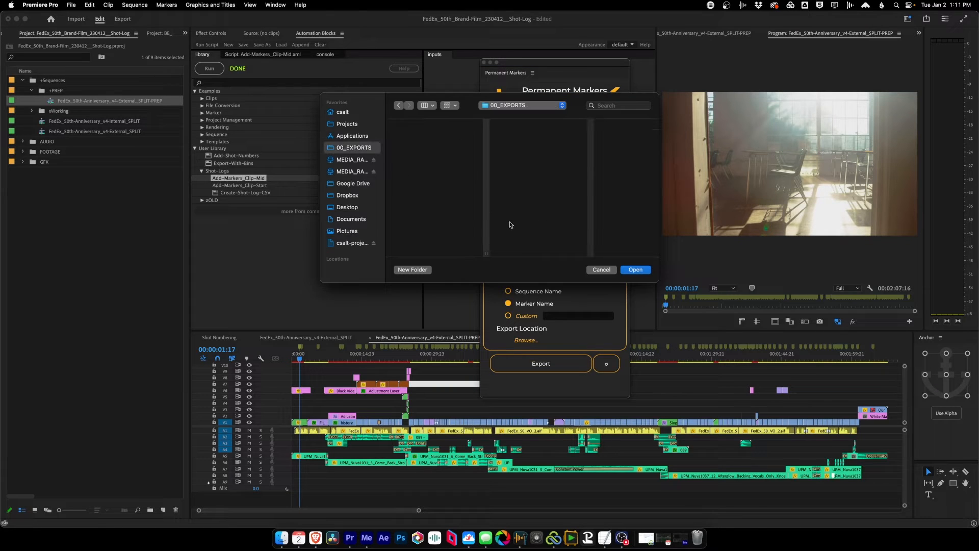
left_click(637, 272)
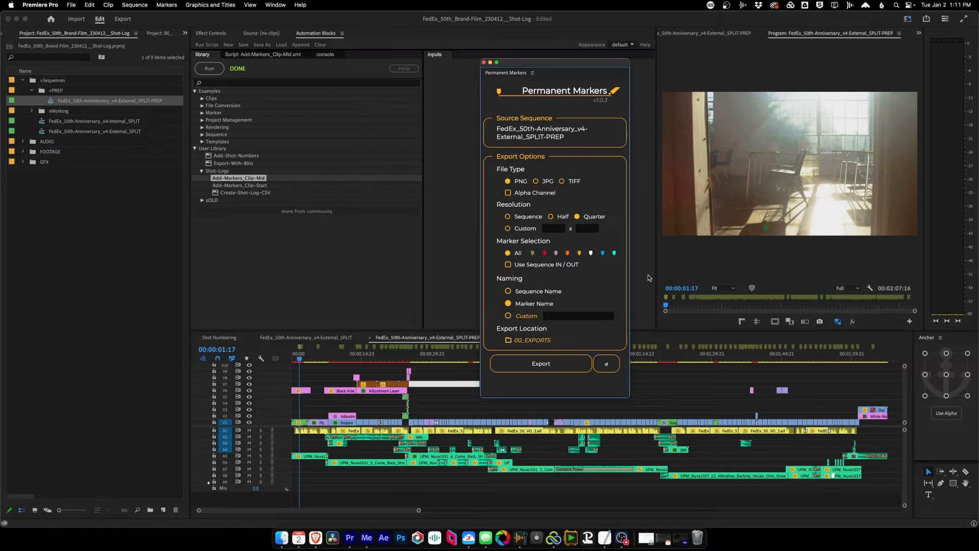
left_click(536, 364)
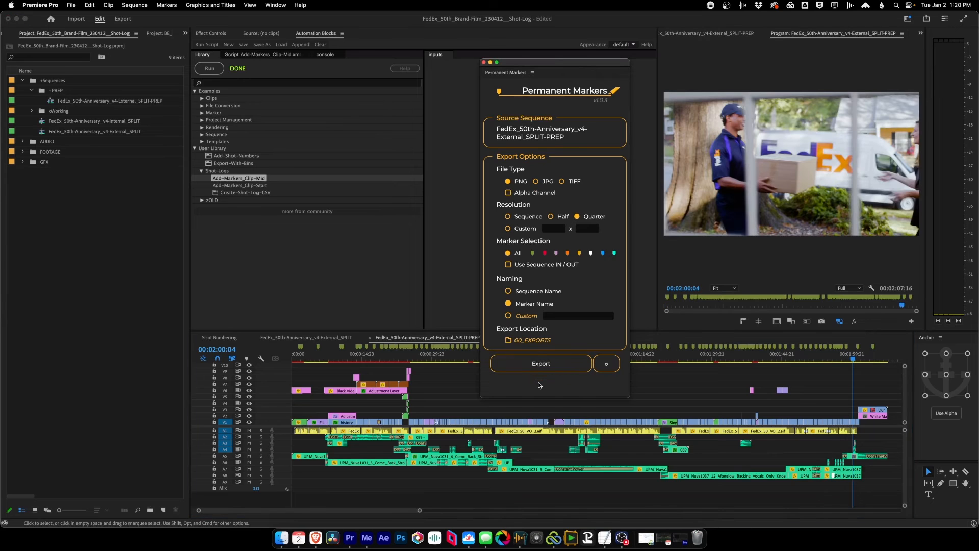
left_click(483, 62)
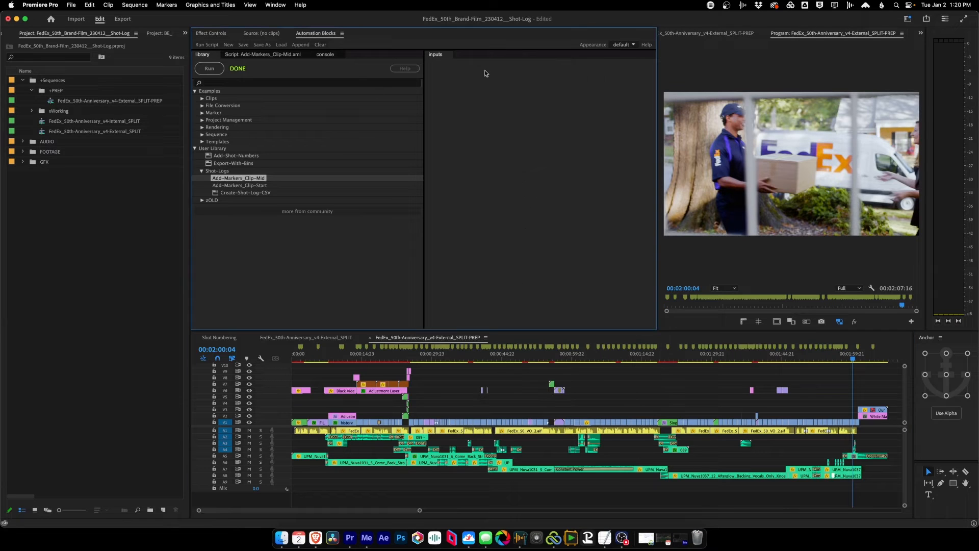
Switch to Finder, open the exported stills folder inside 00_EXPORTS, widen its file name column and preview the first PNG
left_click(281, 538)
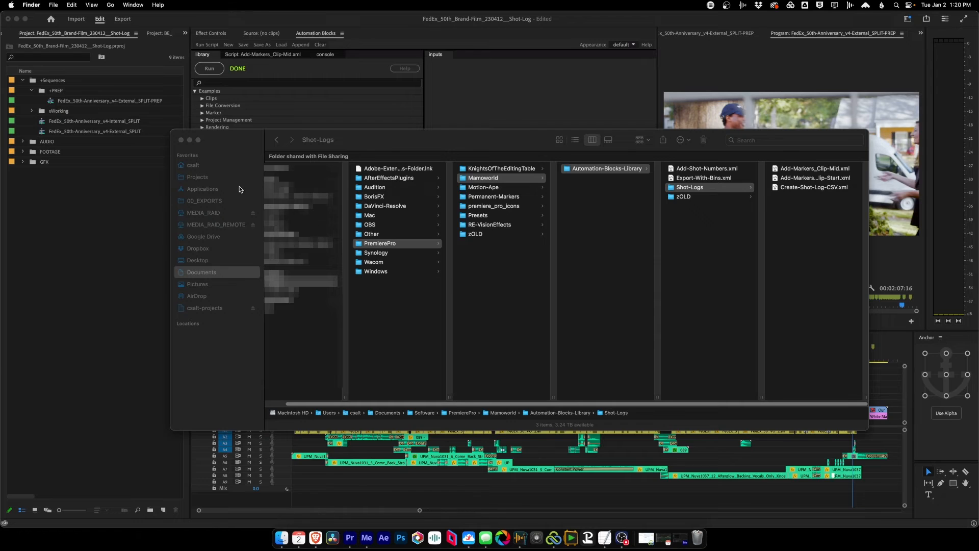
key("space")
key("space")
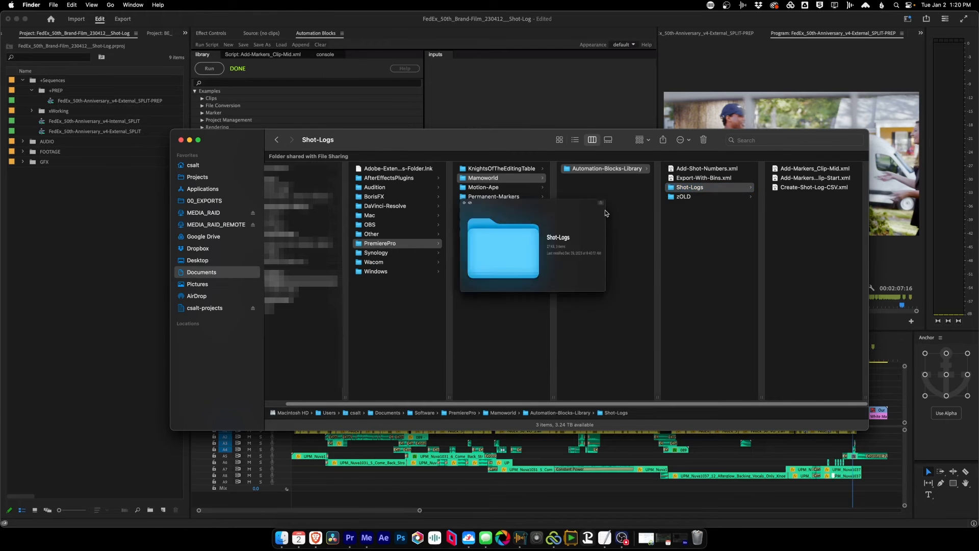
left_click(204, 201)
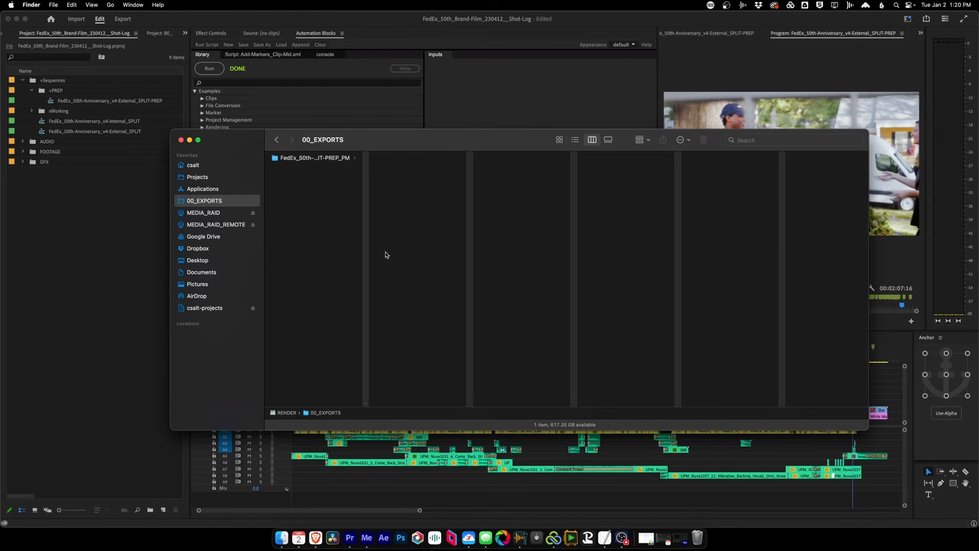
left_click(328, 159)
double_click(470, 403)
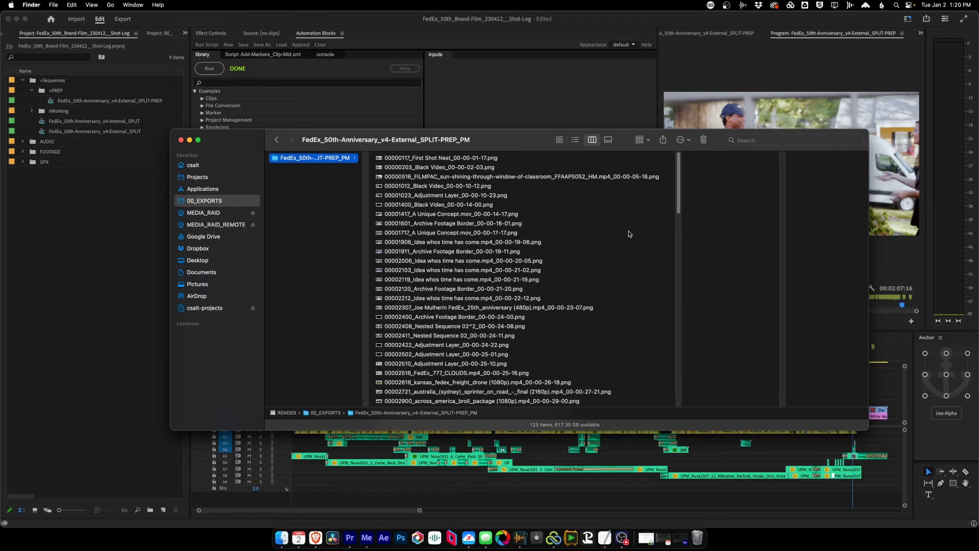
left_click(413, 159)
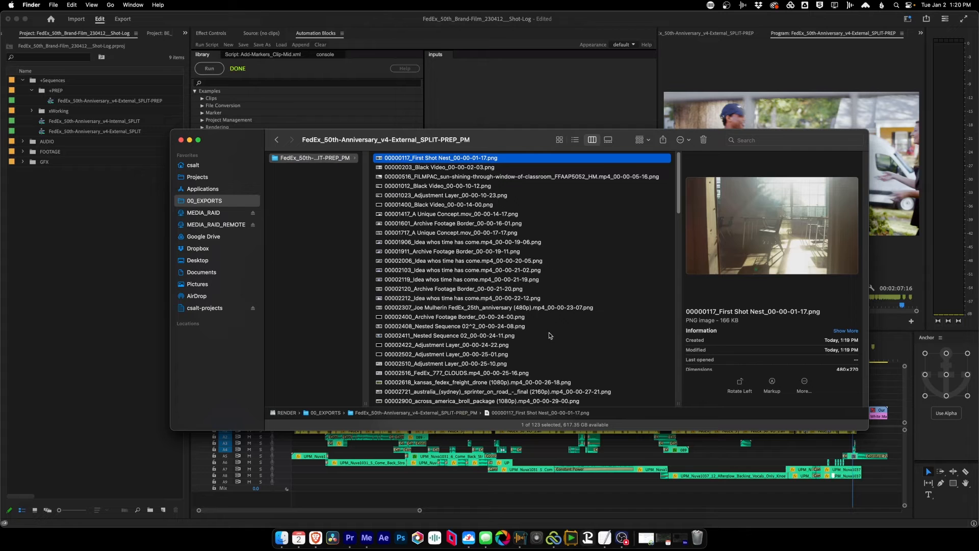
Open Shot-Log.csv from the Desktop in Numbers using a separate Finder location, and enlarge the spreadsheet window to fill the screen
left_click(203, 261, "super")
double_click(485, 245)
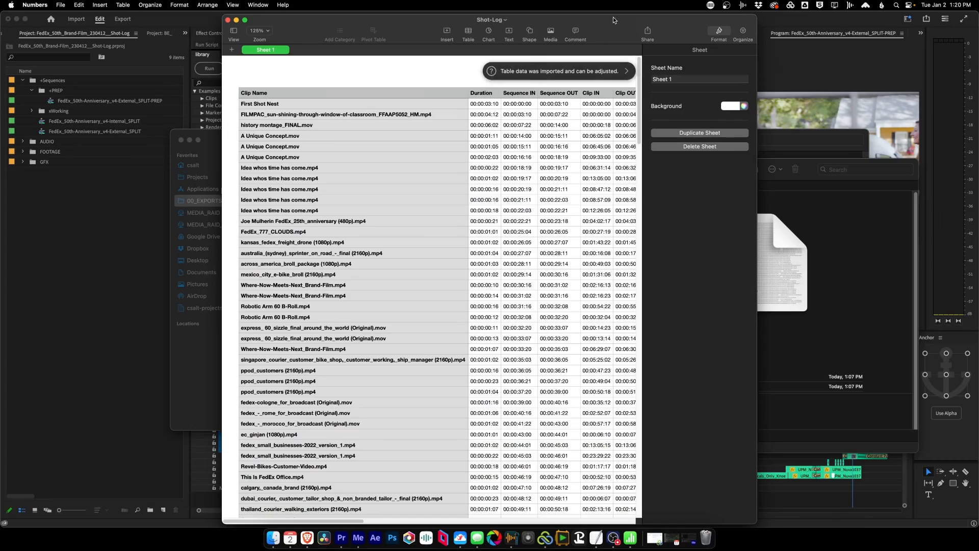
double_click(613, 19)
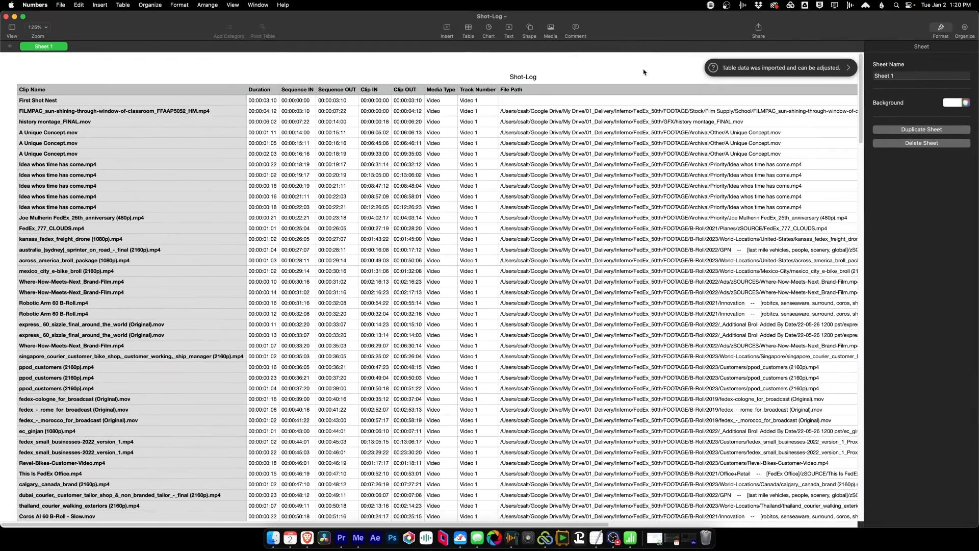
Sort the entire shot log table by the Sequence IN column in ascending order
left_click(20, 90)
left_click(13, 90)
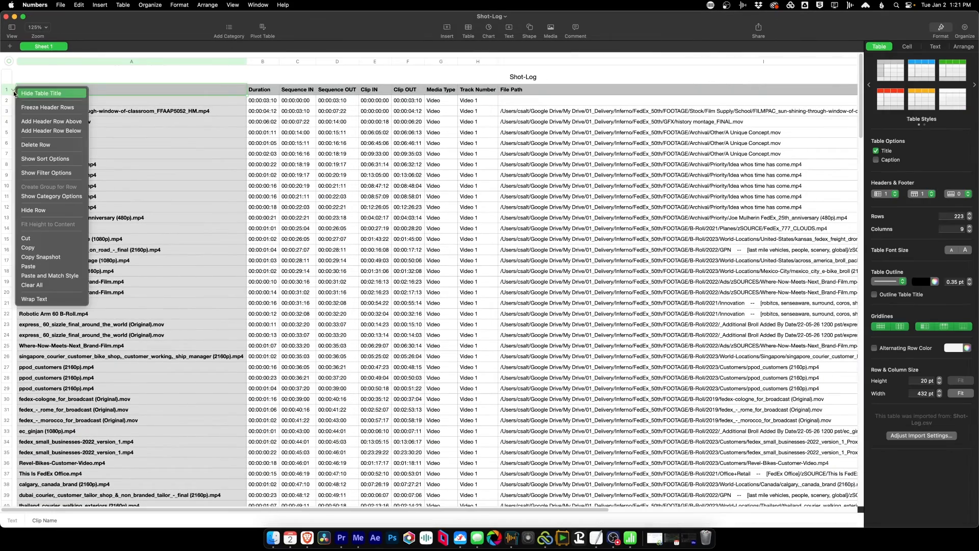
left_click(56, 159)
left_click(929, 115)
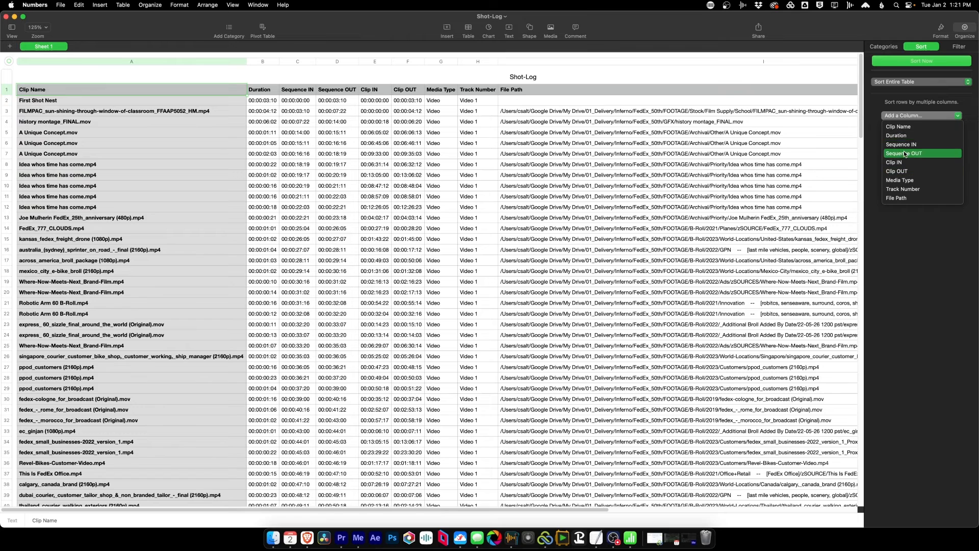
left_click(913, 145)
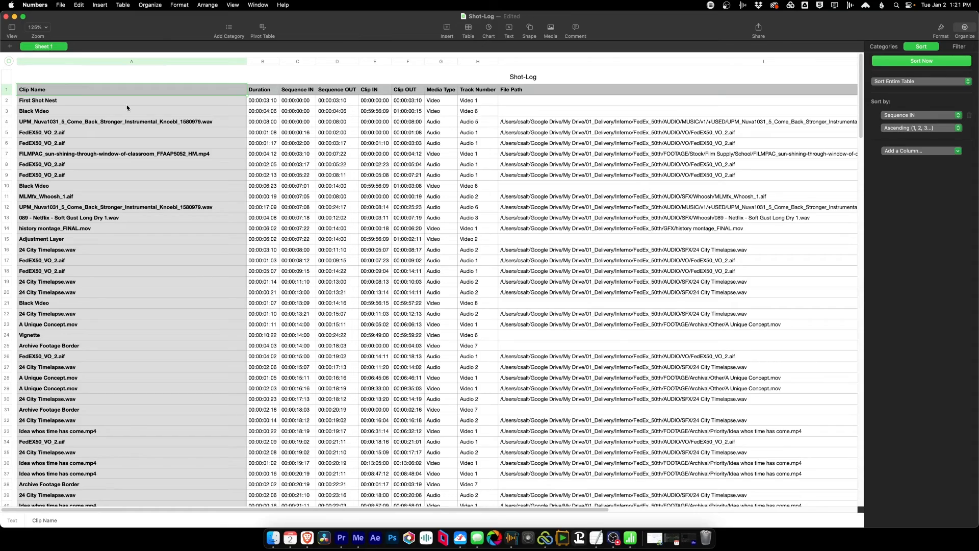
Close the Numbers document without keeping it, delete the old Shot-Log.csv from the Desktop in Finder and return to Premiere Pro
key("super+w")
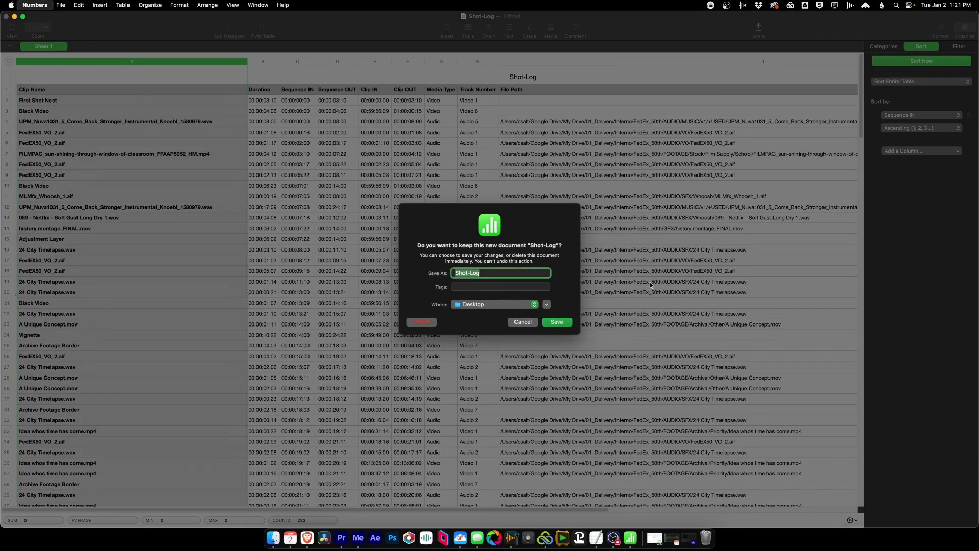
left_click(421, 322)
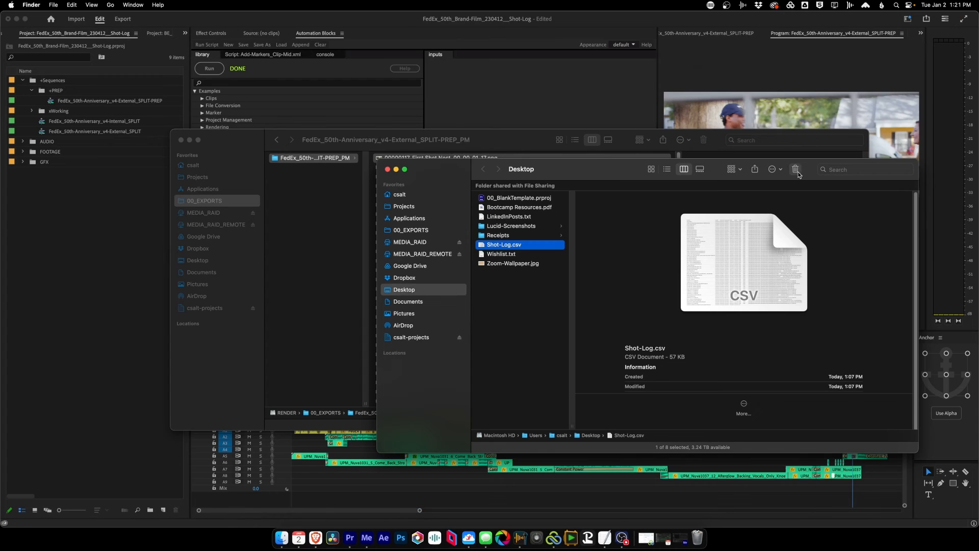
left_click(154, 473)
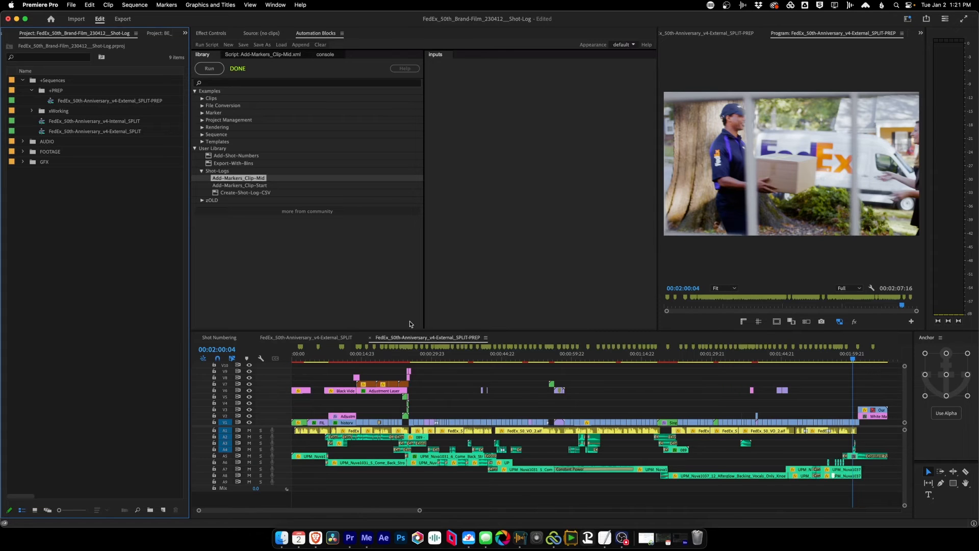
Run the Create-Shot-Log-CSV script on the FedEx_50th-Anniversary_v4-External_SPLIT-PREP sequence with Log Media Type set to Audio
left_click(53, 102)
left_click(254, 194)
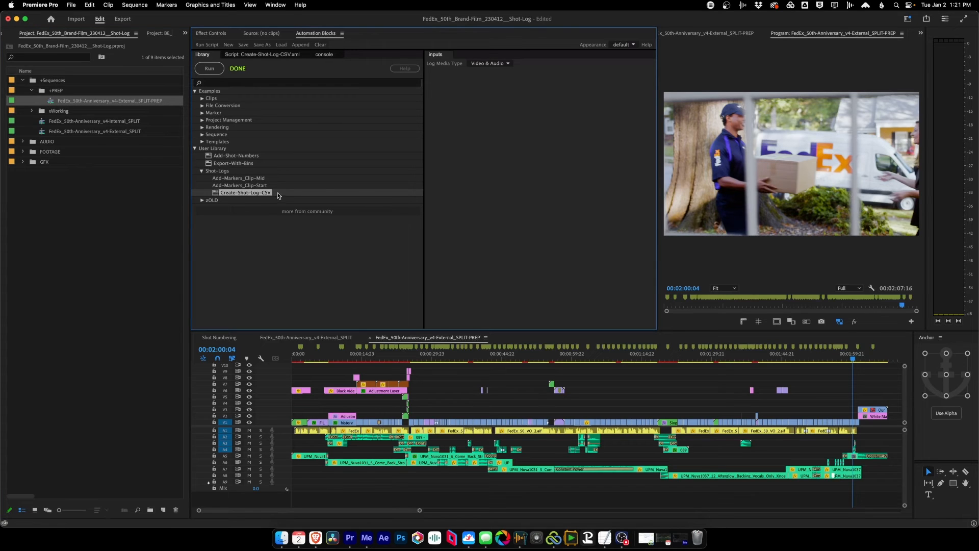
left_click(502, 65)
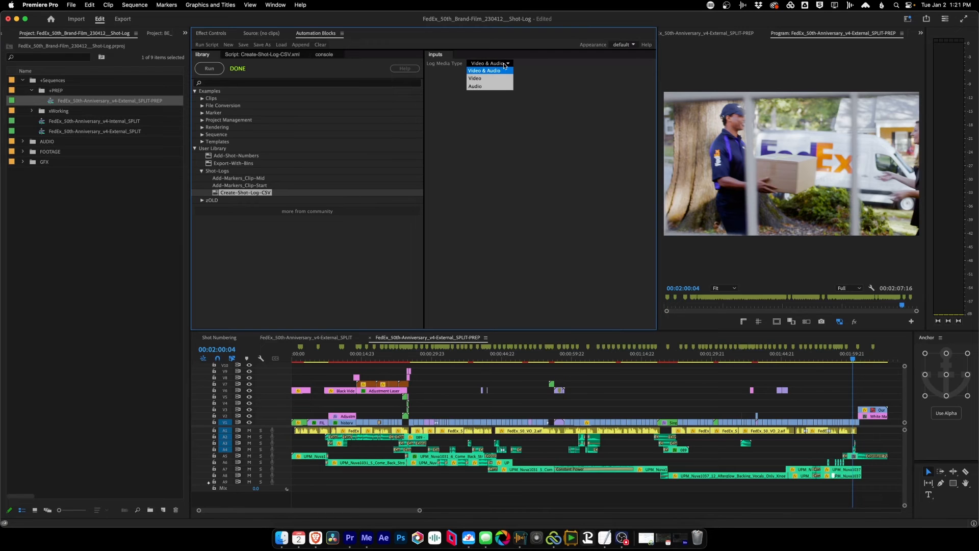
left_click(484, 87)
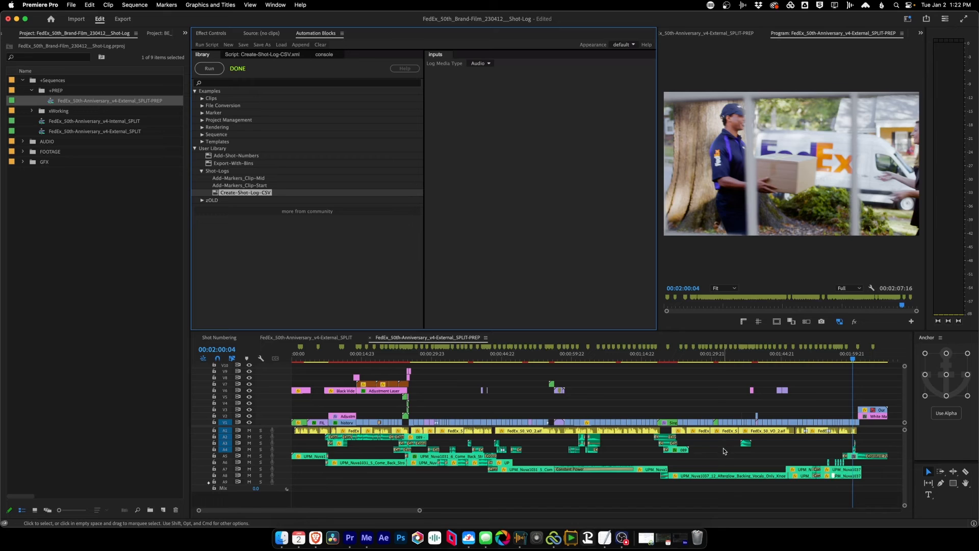
left_click(210, 70)
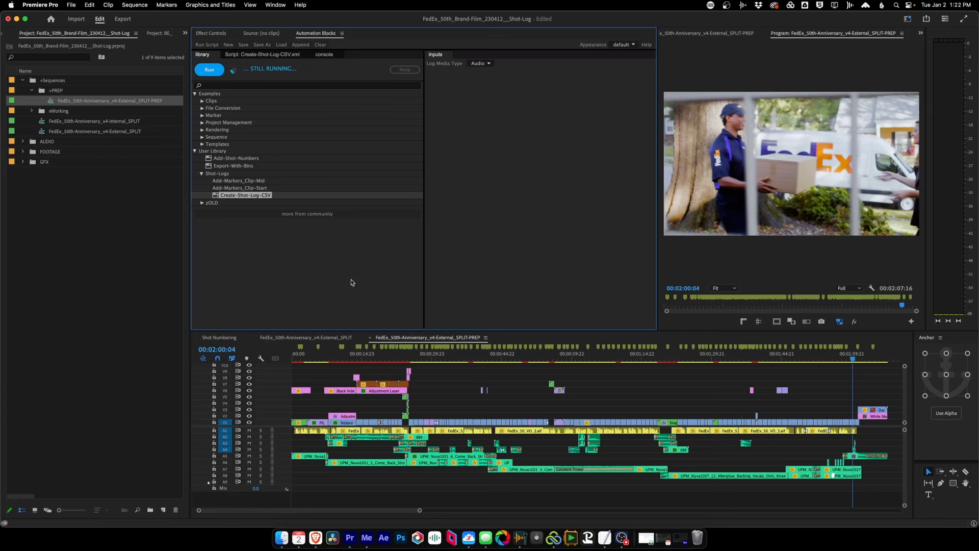
Switch to Finder, preview the new Shot-Log.csv on the Desktop, examine its audio clip entries and close the preview
left_click(282, 538)
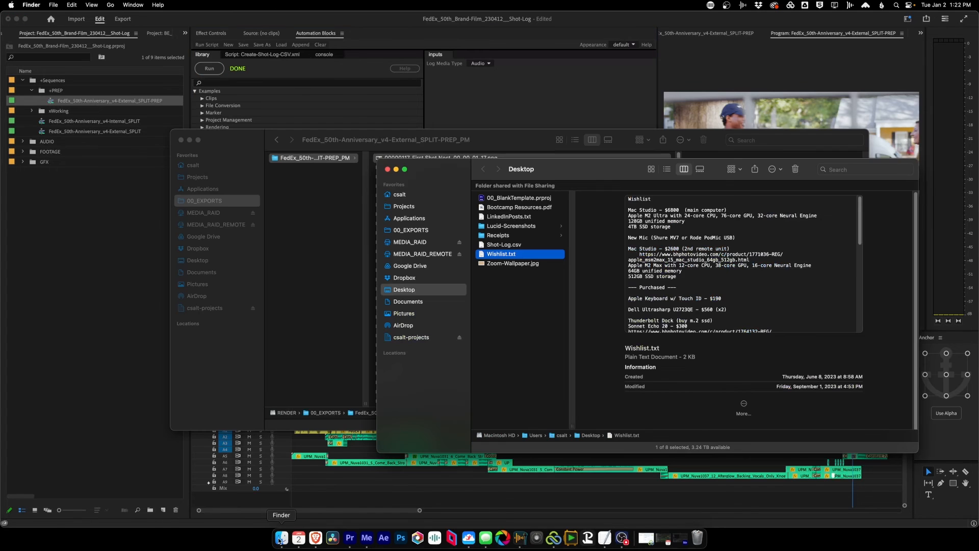
left_click(510, 245)
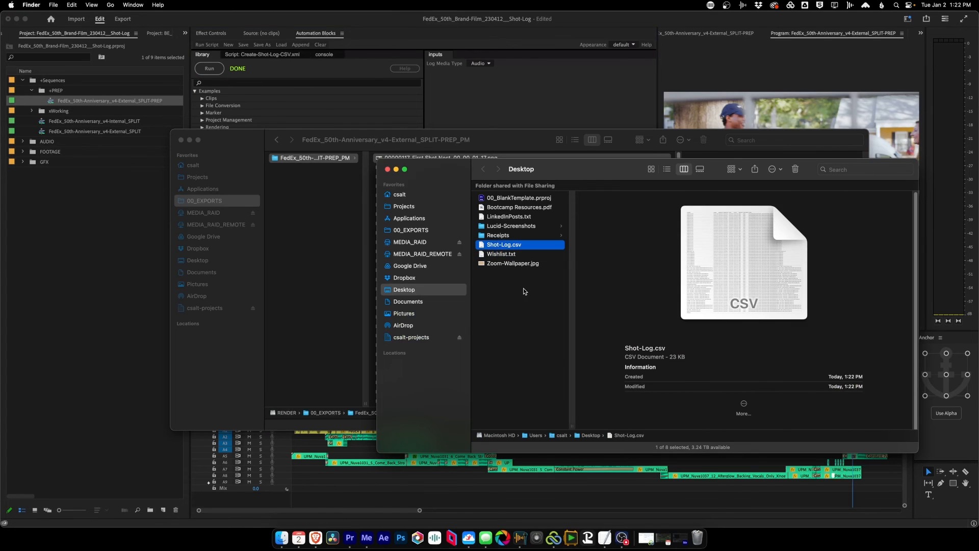
key("space")
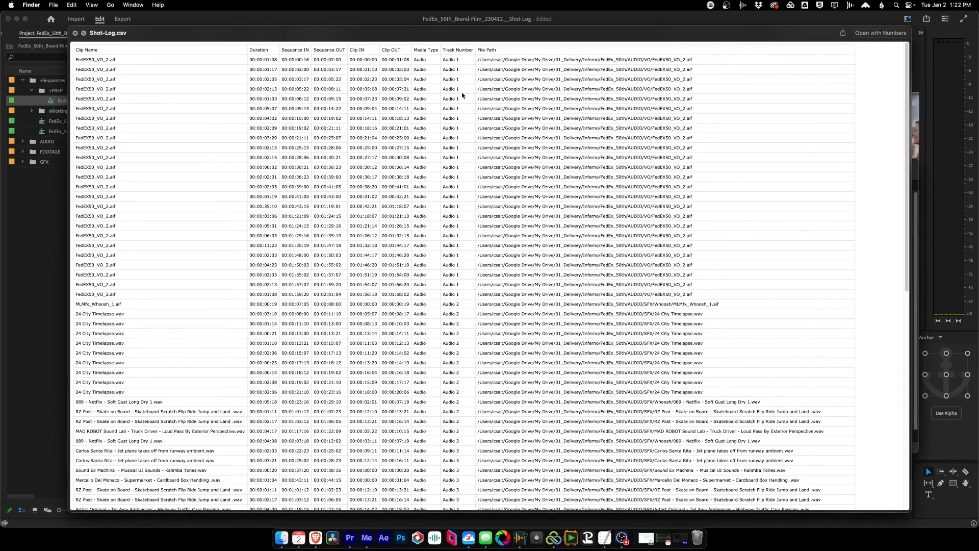
scroll(465, 357, "down", 10)
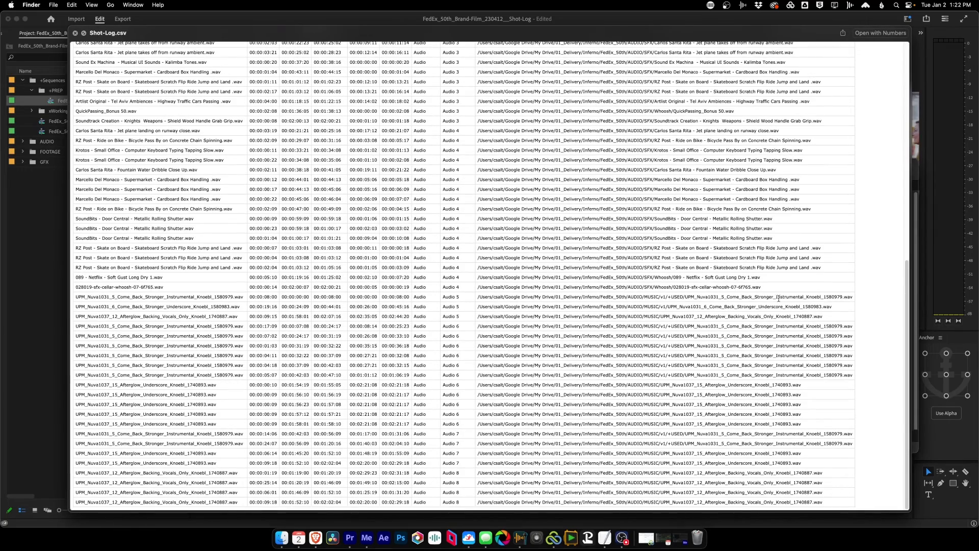
left_click_drag(907, 300, 907, 299)
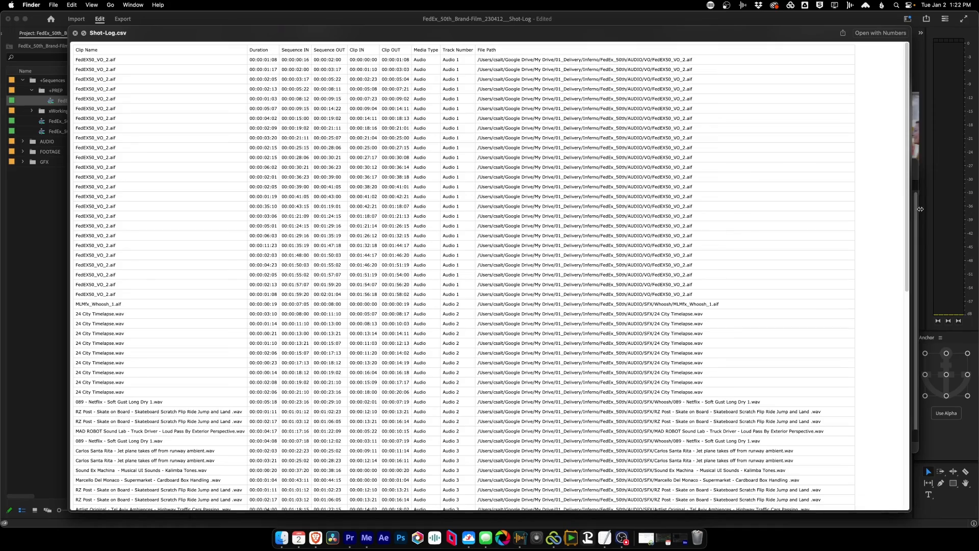
scroll(915, 244, "down", 3)
scroll(915, 244, "down", 5)
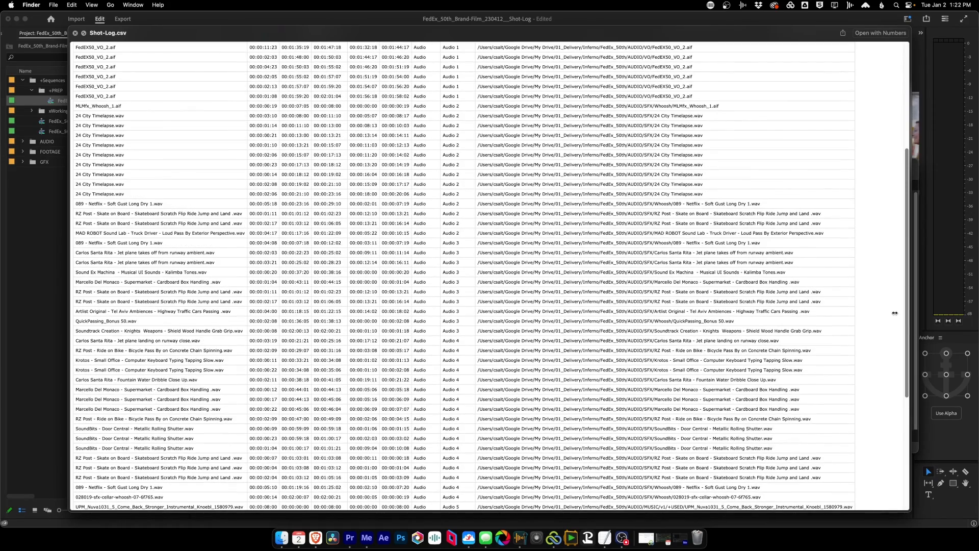
scroll(895, 314, "down", 7)
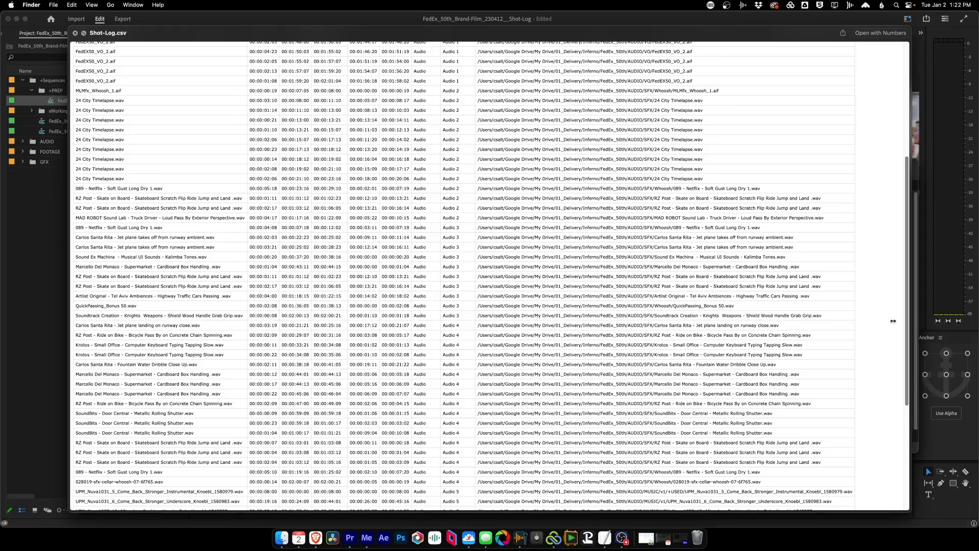
scroll(905, 418, "up", 15)
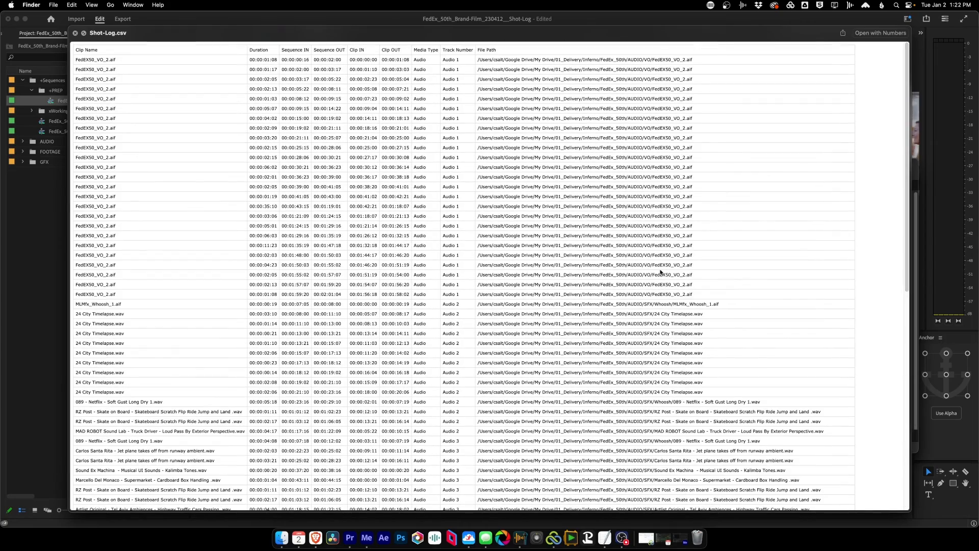
key("space")
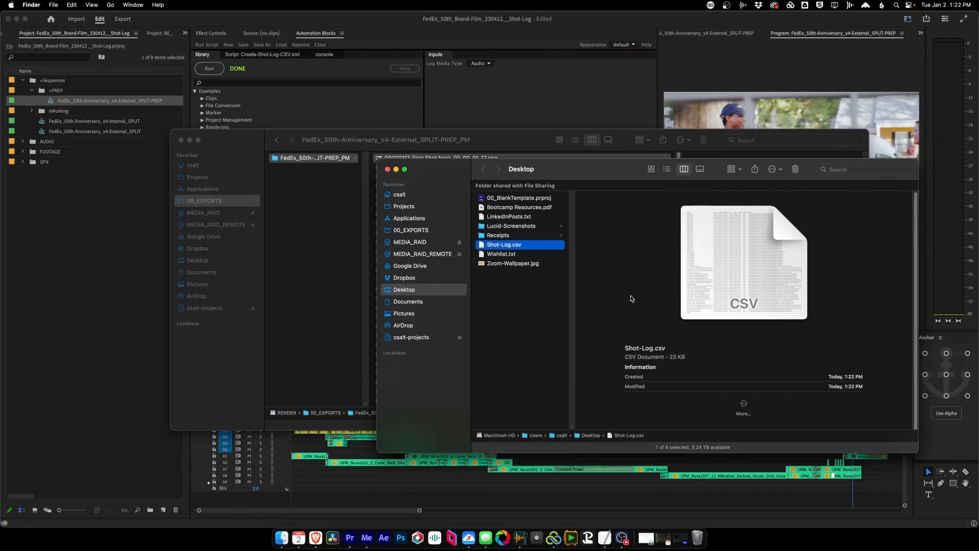